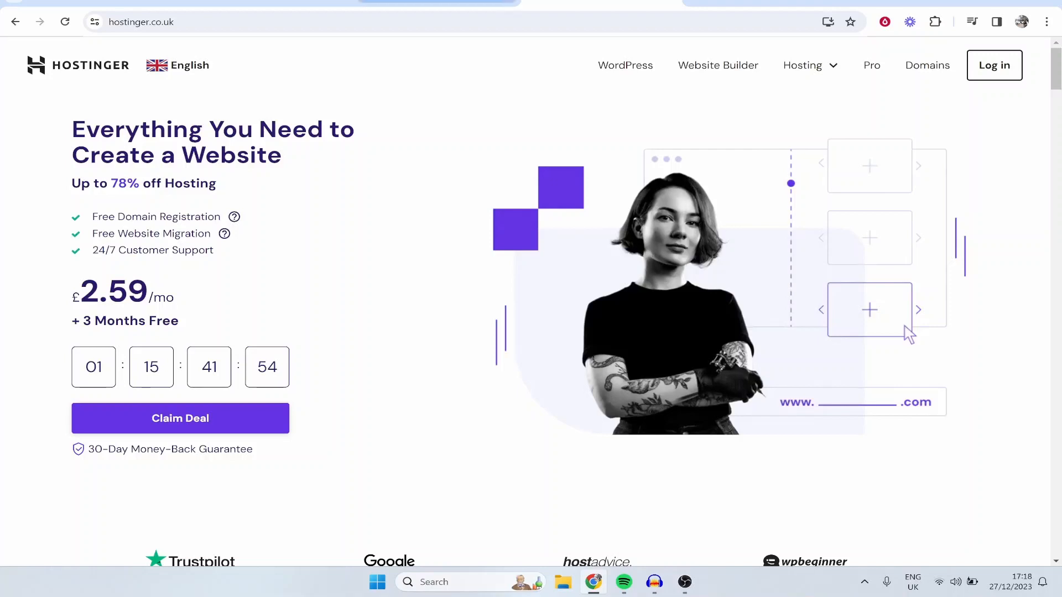
Step: Switch to systeme.io, sign in to the account and open its Custom domains settings
left_click(437, 3)
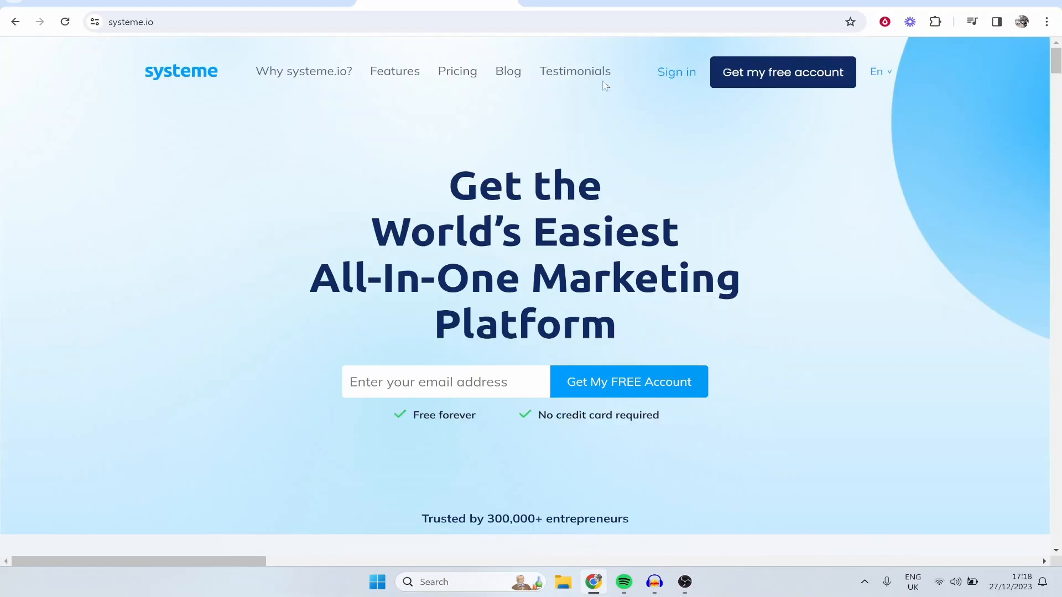
left_click(680, 80)
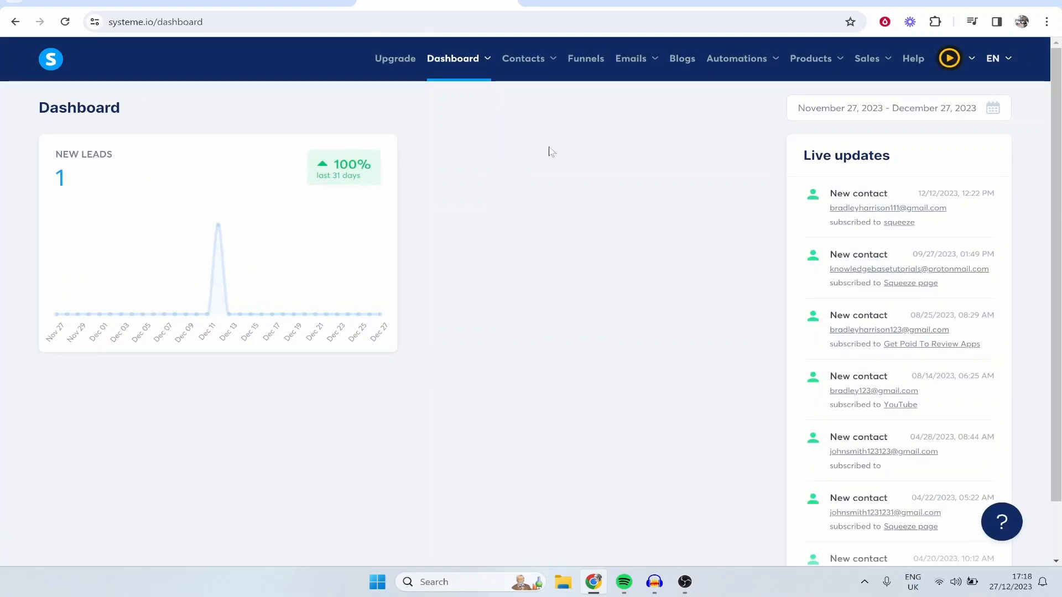
mouse_move(972, 61)
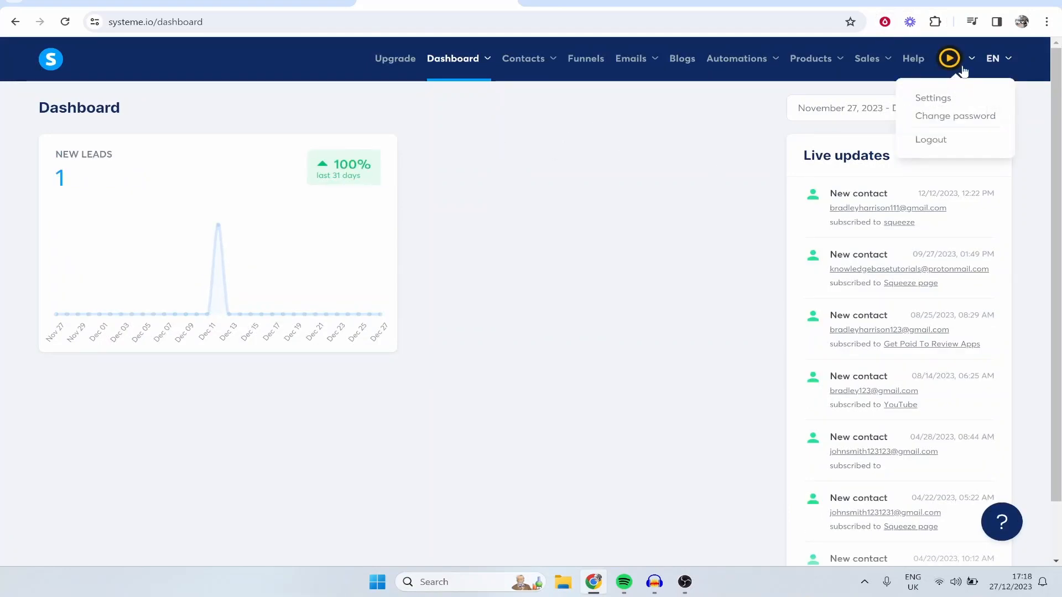
left_click(944, 100)
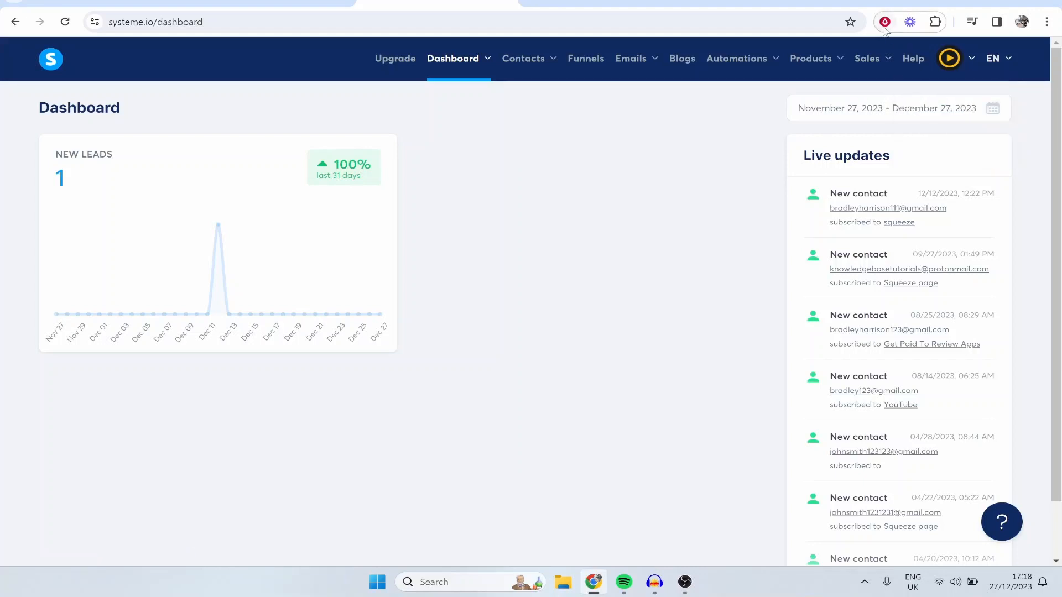
scroll(102, 256, "down", 1)
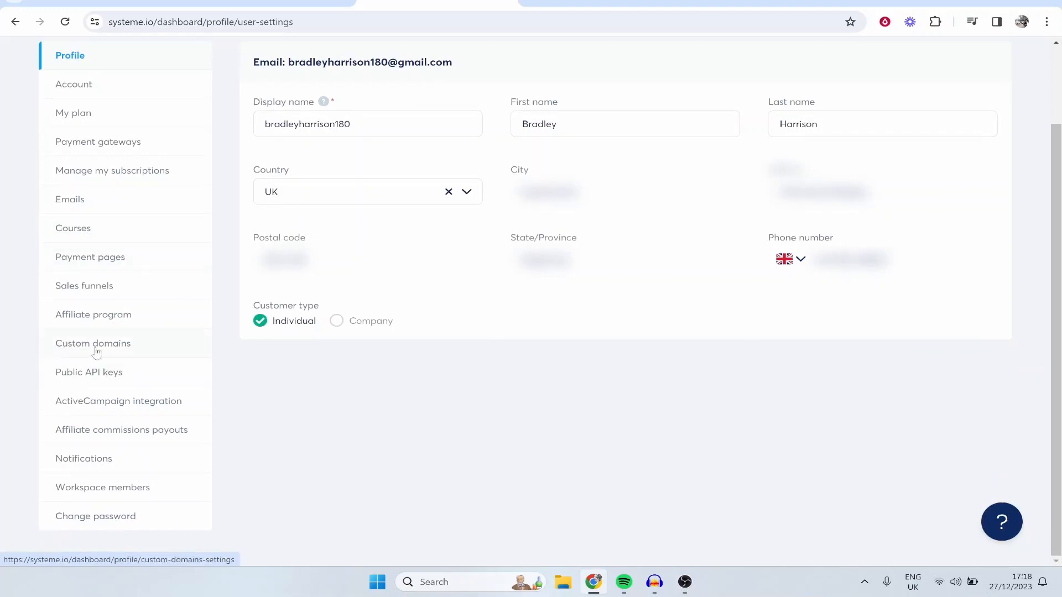
left_click(69, 349)
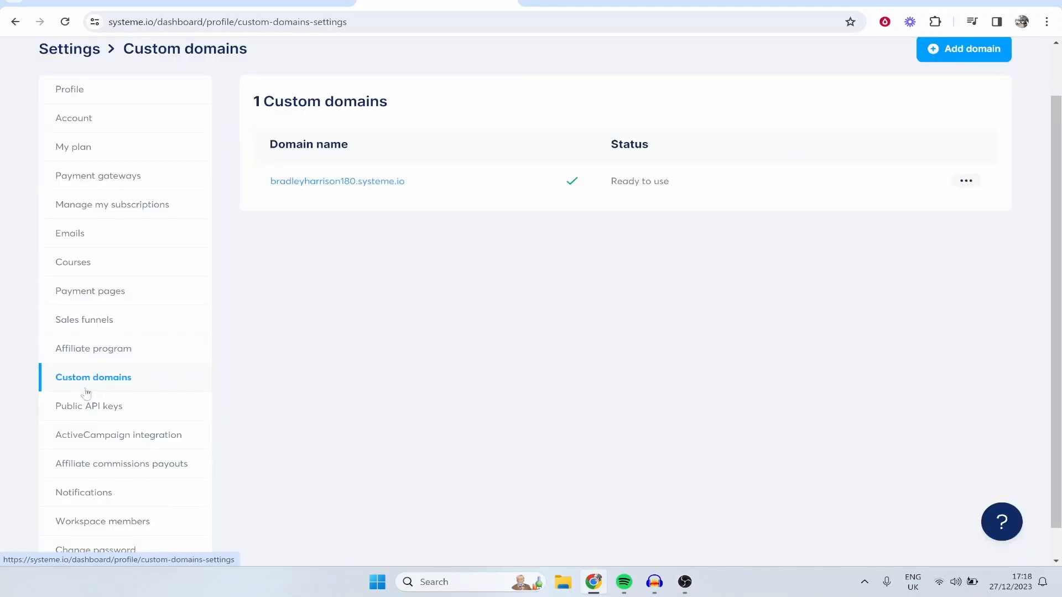
Step: Start adding a new custom domain and activate its domain name entry
scroll(410, 165, "up", 1)
left_click_drag(410, 165, 257, 161)
left_click(325, 169)
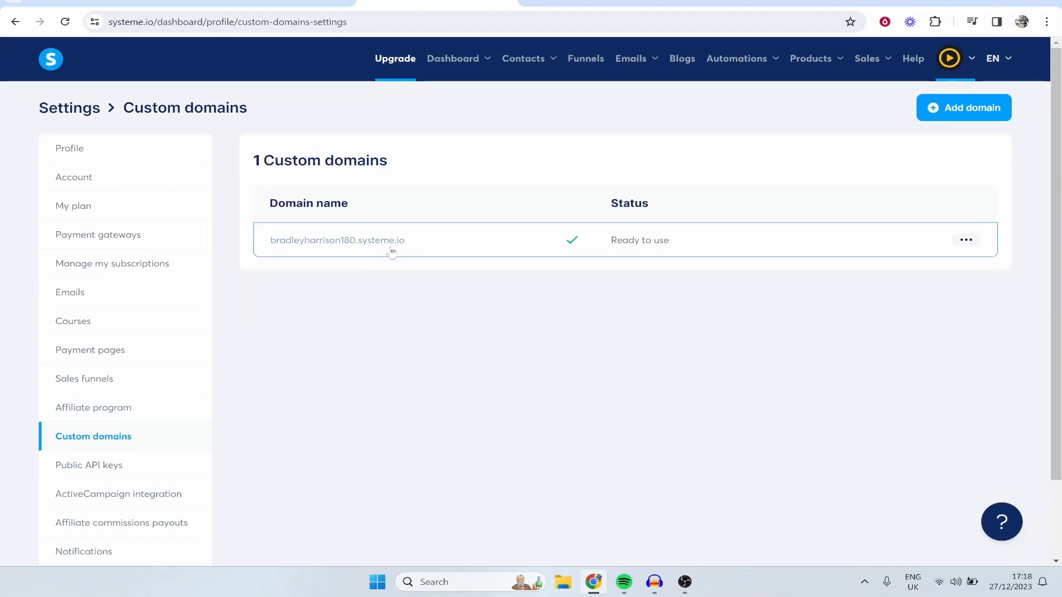
left_click(954, 108)
left_click(368, 291)
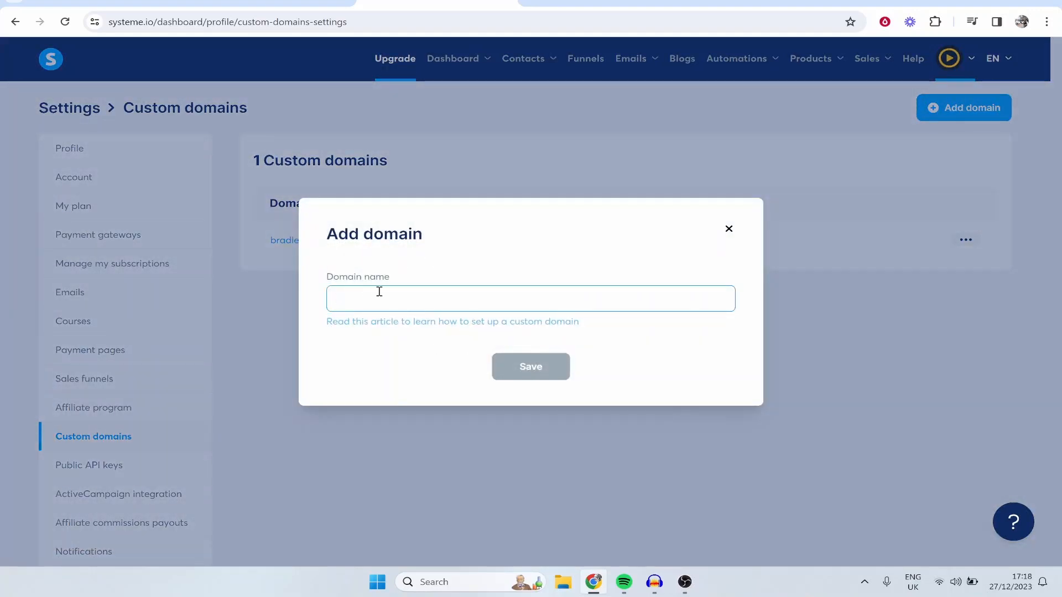
Step: Switch to Hostinger, log in to the account and open the list of owned domains
key("ctrl+Tab")
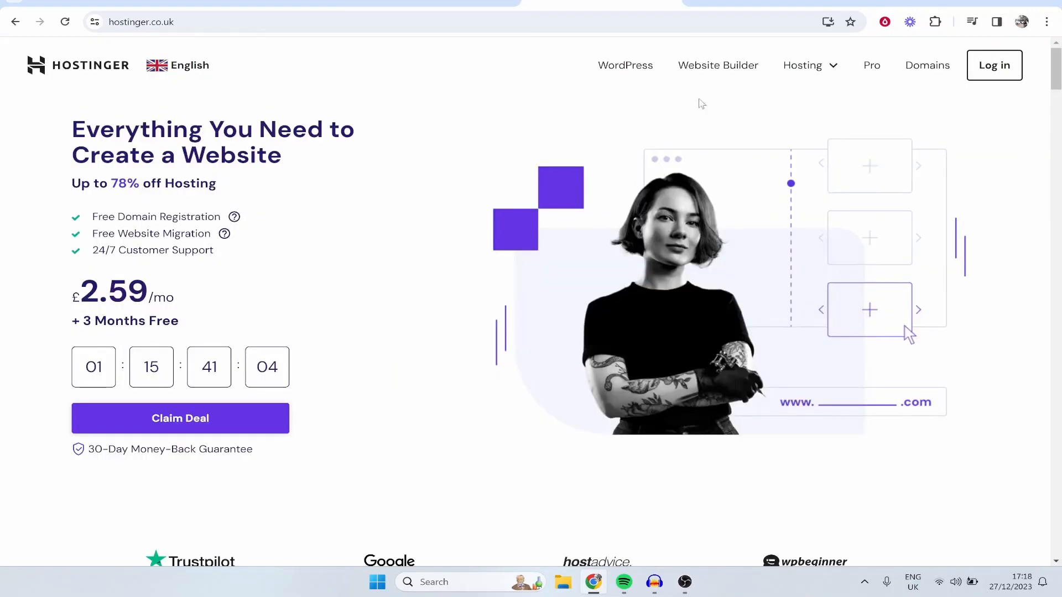
left_click(990, 67)
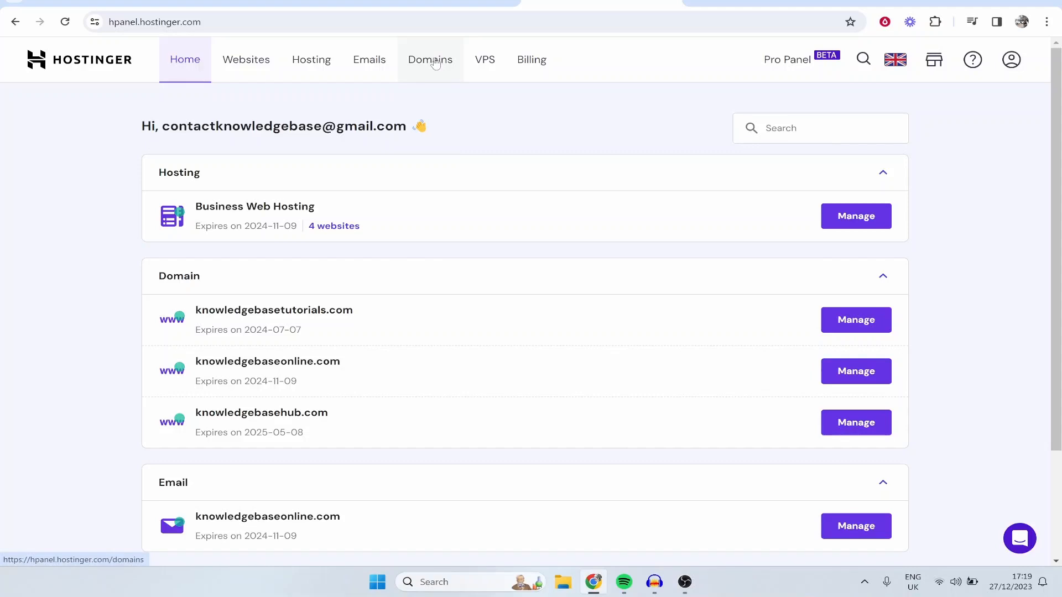
left_click_drag(200, 281, 175, 281)
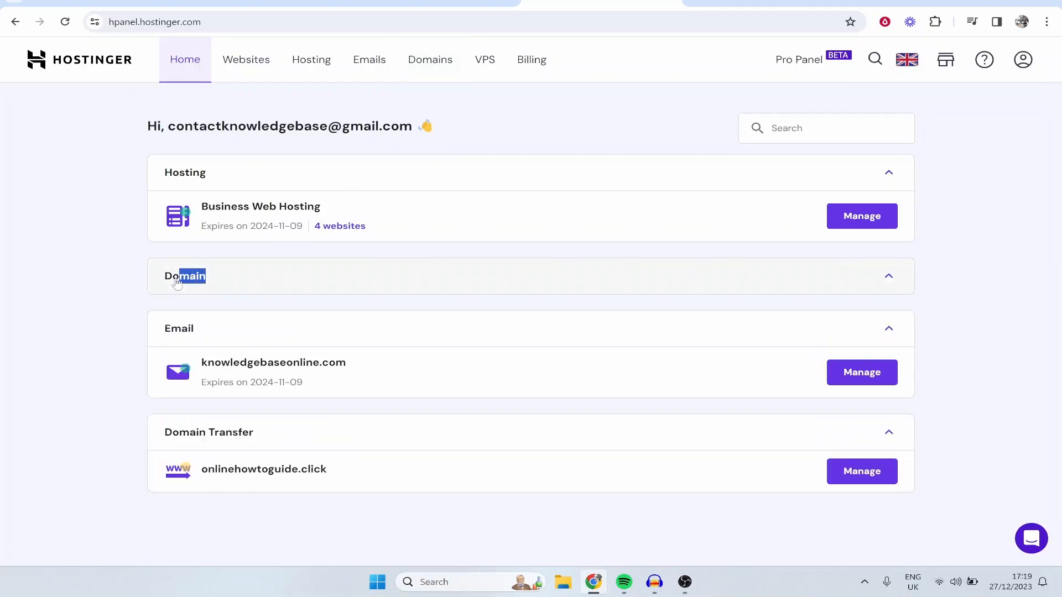
left_click(167, 280)
left_click(410, 63)
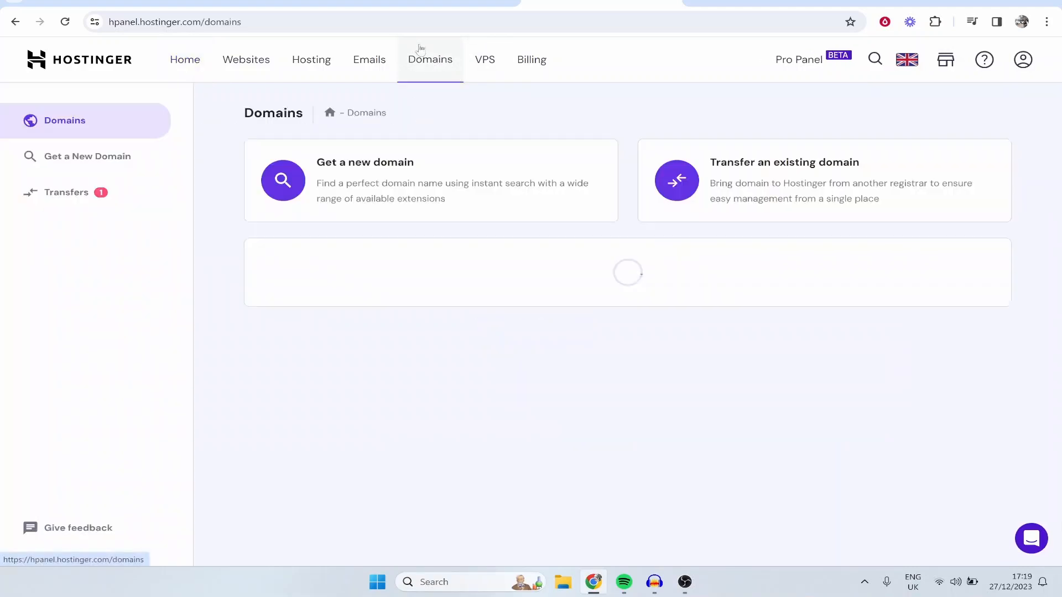
scroll(583, 425, "down", 1)
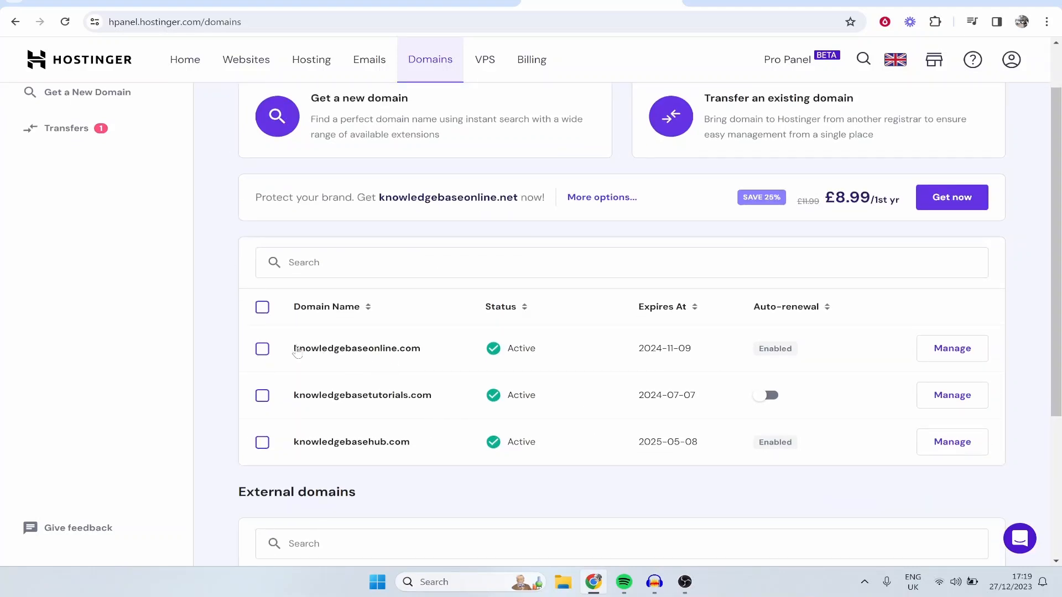
left_click_drag(439, 355, 247, 353)
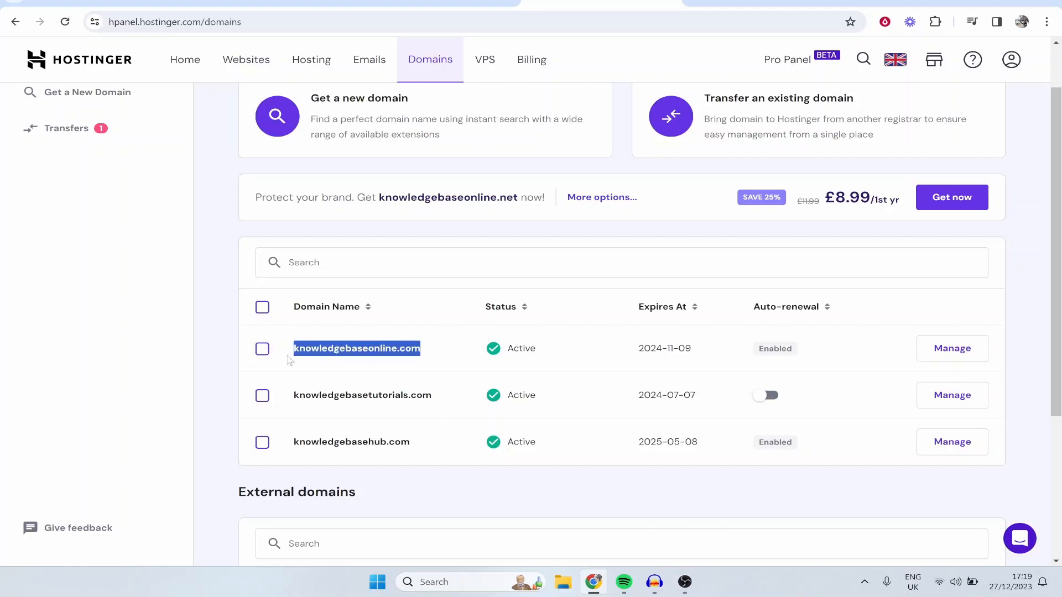
right_click(388, 161)
left_click(427, 175)
left_click(449, 3)
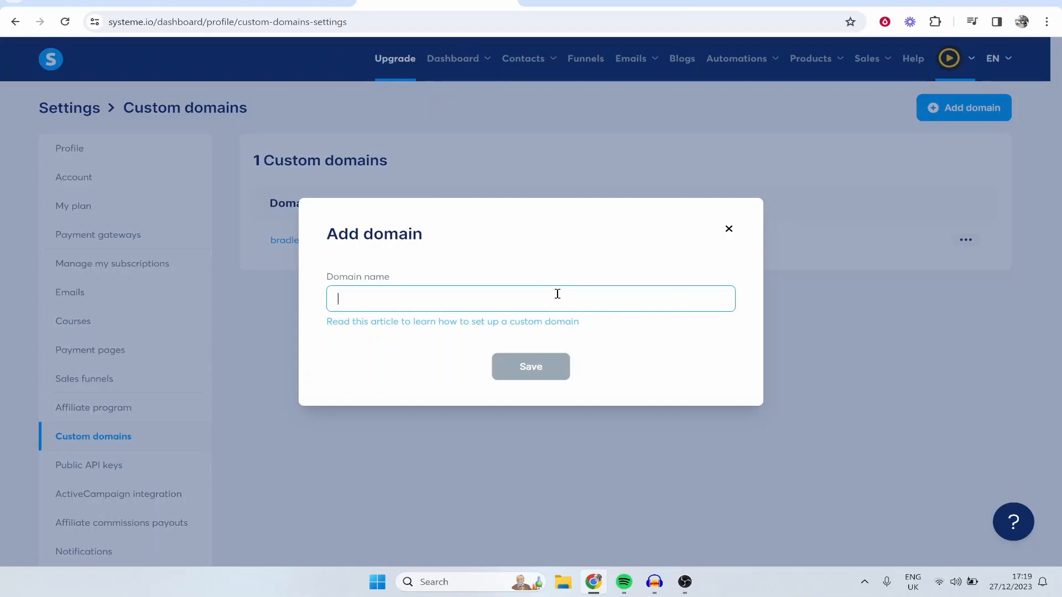
type("www.")
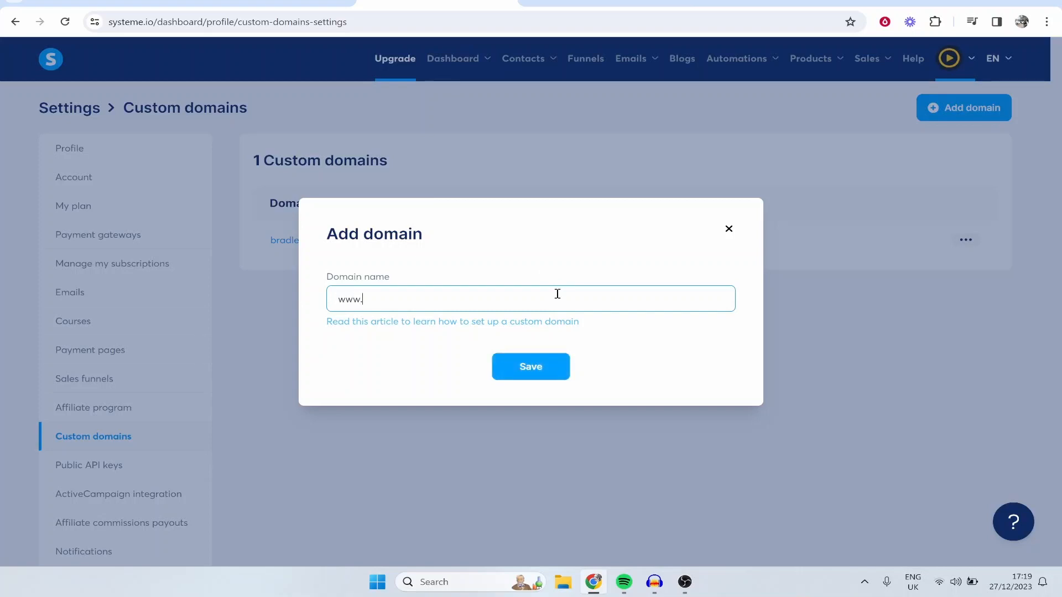
right_click(557, 294)
left_click(600, 150)
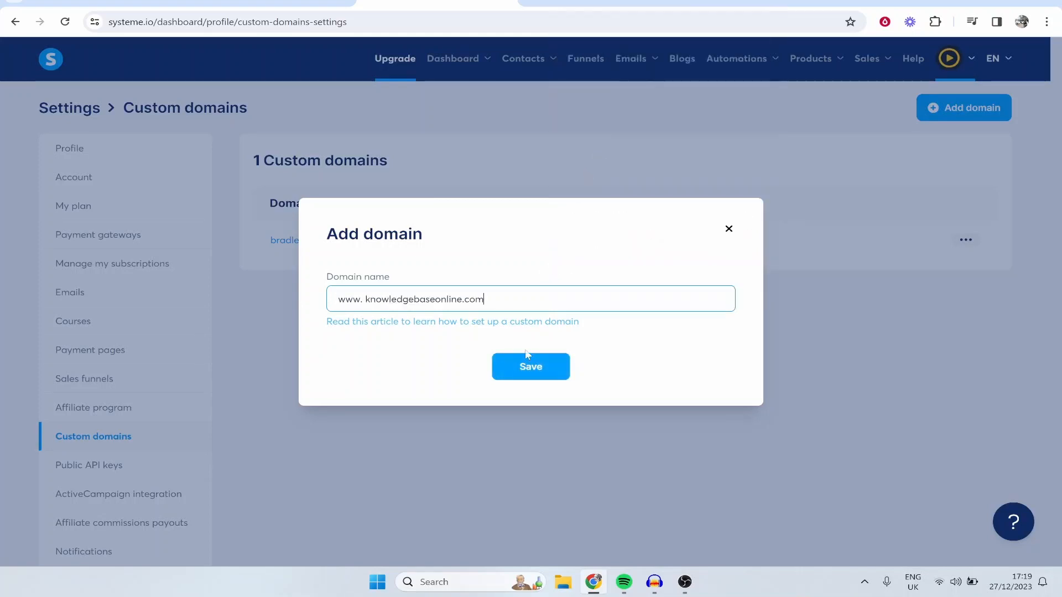
left_click(548, 368)
left_click(368, 285)
key("BackSpace")
key("Return")
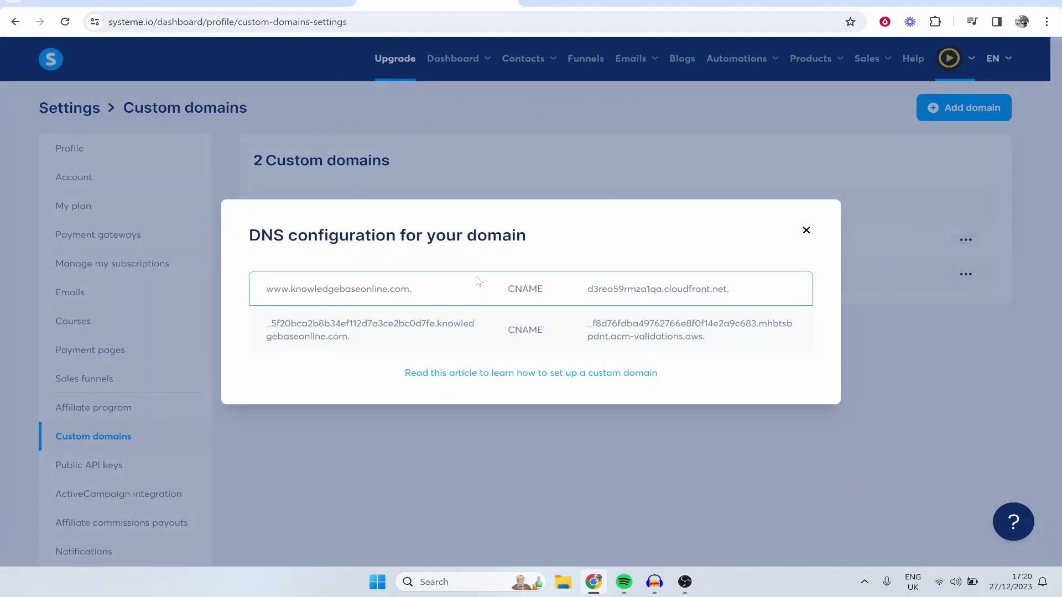
Step: Check the CNAME records systeme.io requires, then open the DNS / Nameservers settings of knowledgebaseonline.com in Hostinger
double_click(526, 288)
left_click_drag(508, 330, 560, 333)
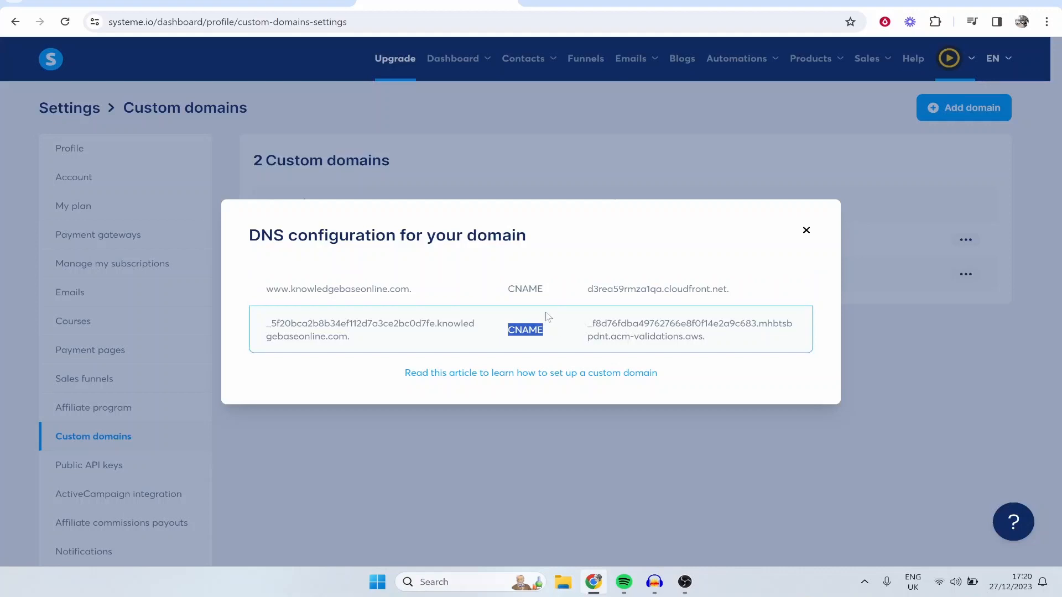
left_click(546, 272)
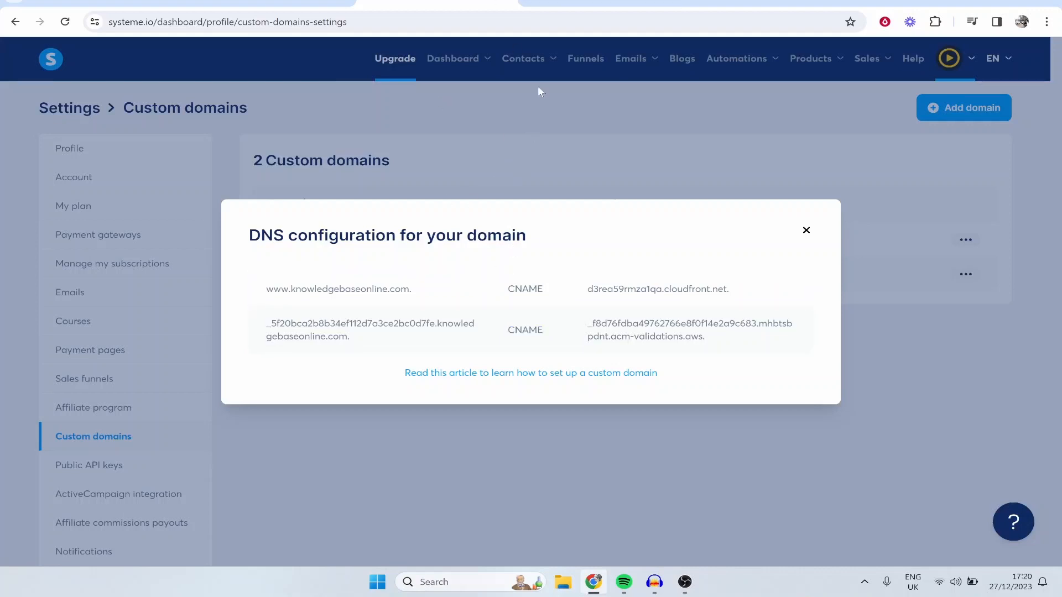
left_click(570, 1)
left_click(460, 360)
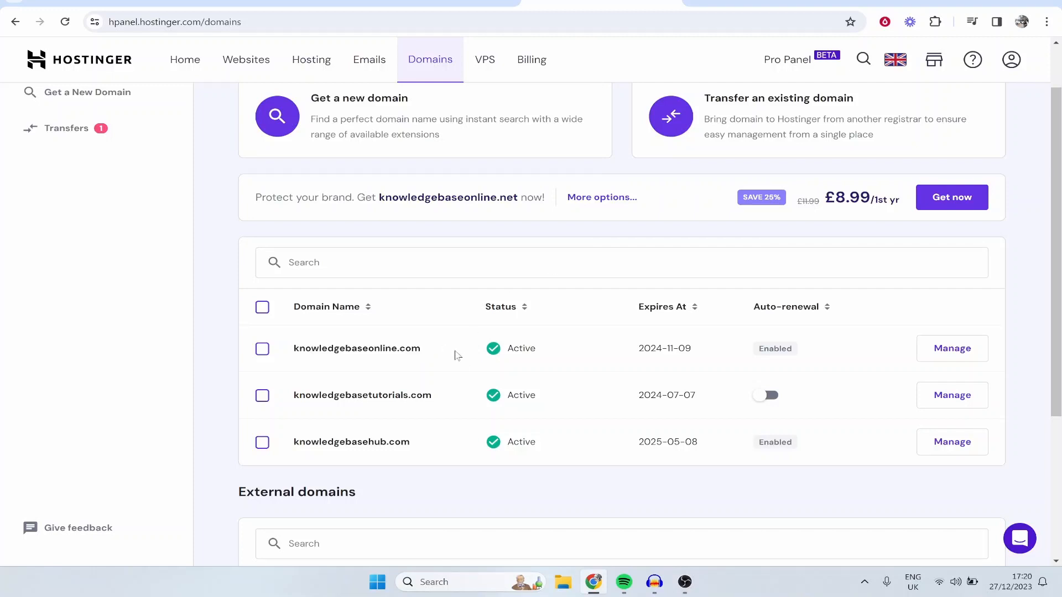
left_click(965, 356)
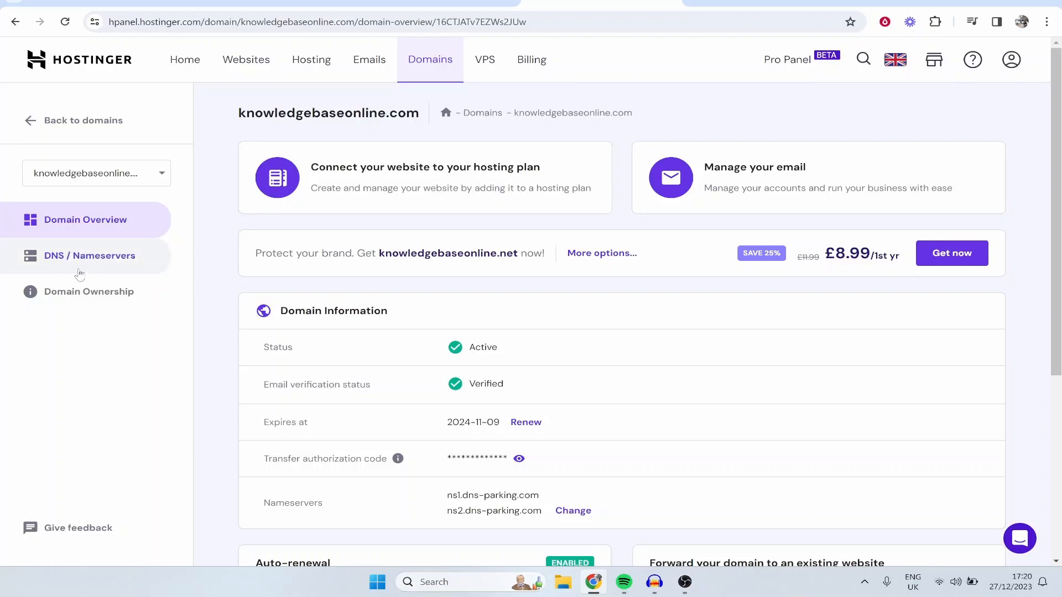
left_click(68, 256)
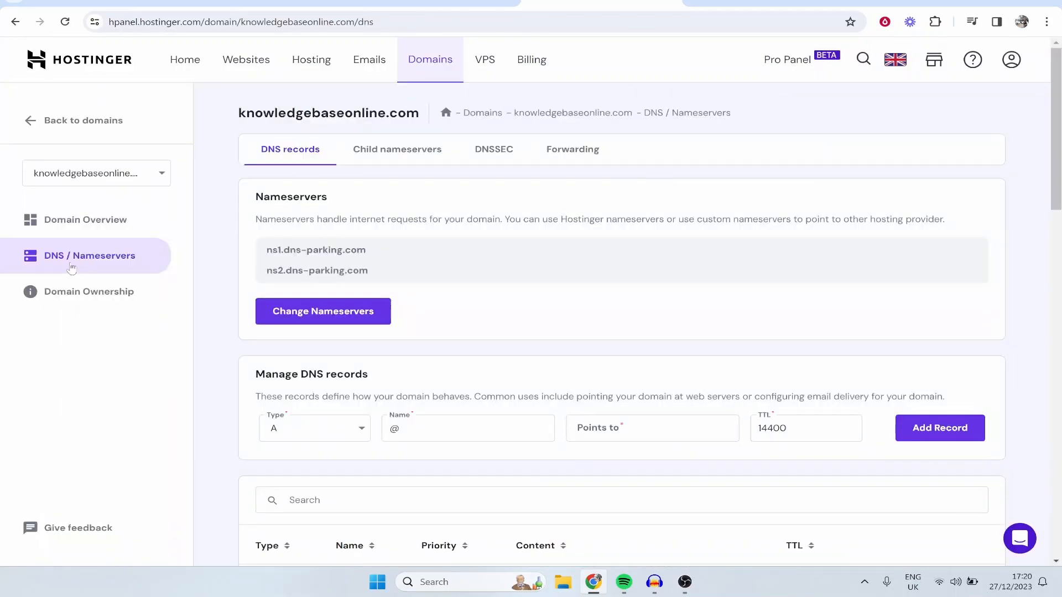
Step: Delete the existing www CNAME record pointing to shops.myshopify.com from the domain's DNS records
scroll(558, 281, "down", 3)
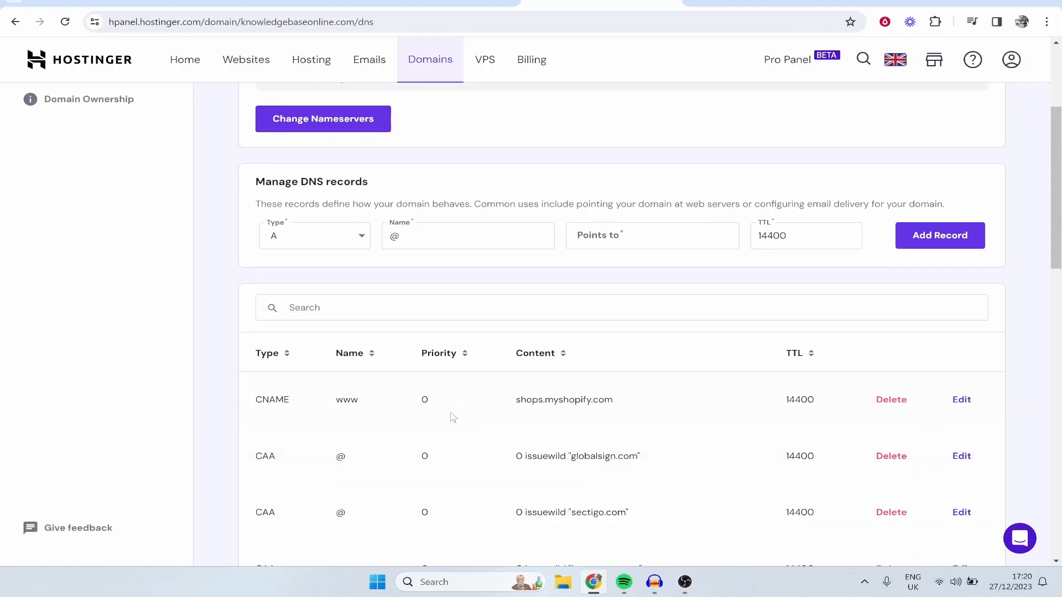
left_click_drag(256, 185, 375, 186)
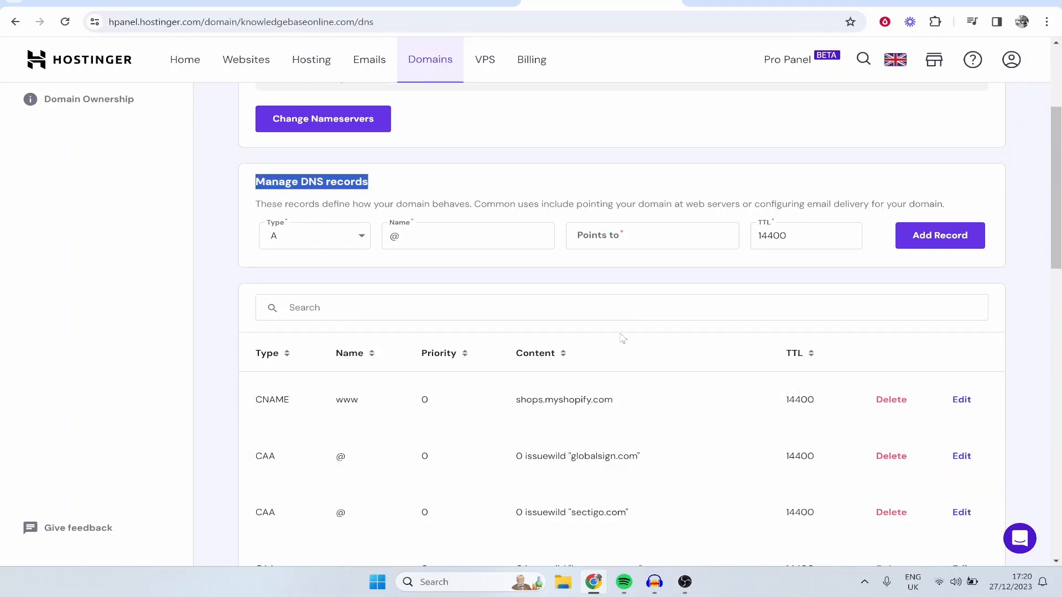
scroll(622, 339, "down", 6)
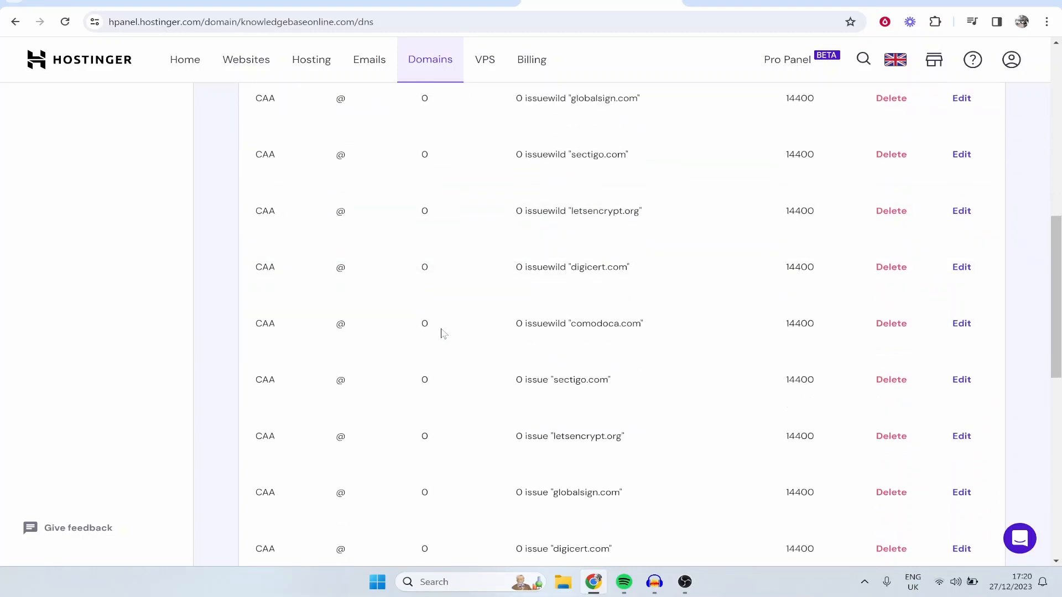
scroll(443, 333, "down", 5)
scroll(282, 498, "down", 4)
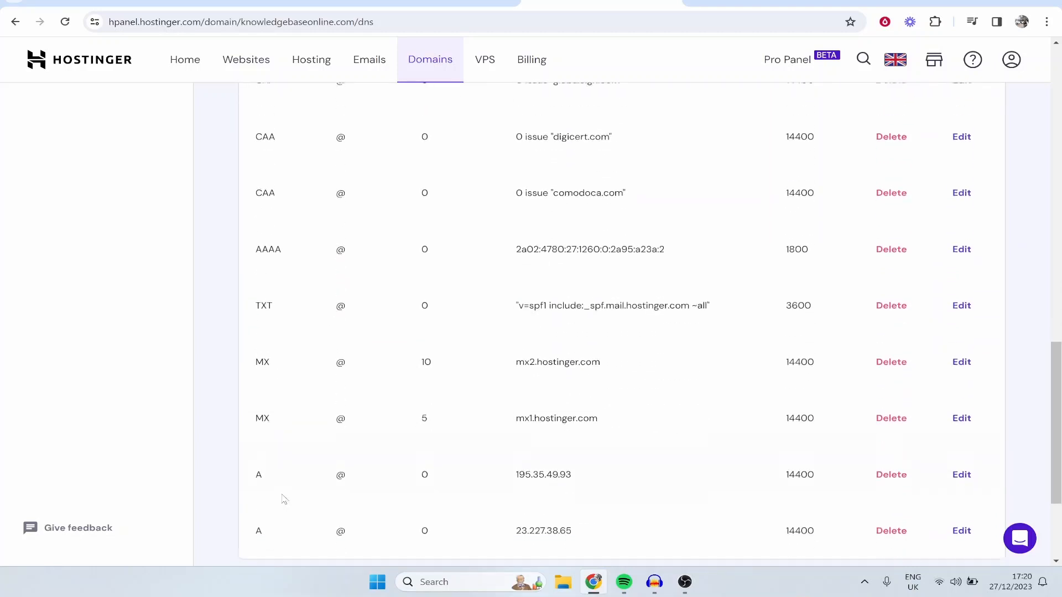
scroll(287, 495, "up", 7)
scroll(289, 497, "up", 9)
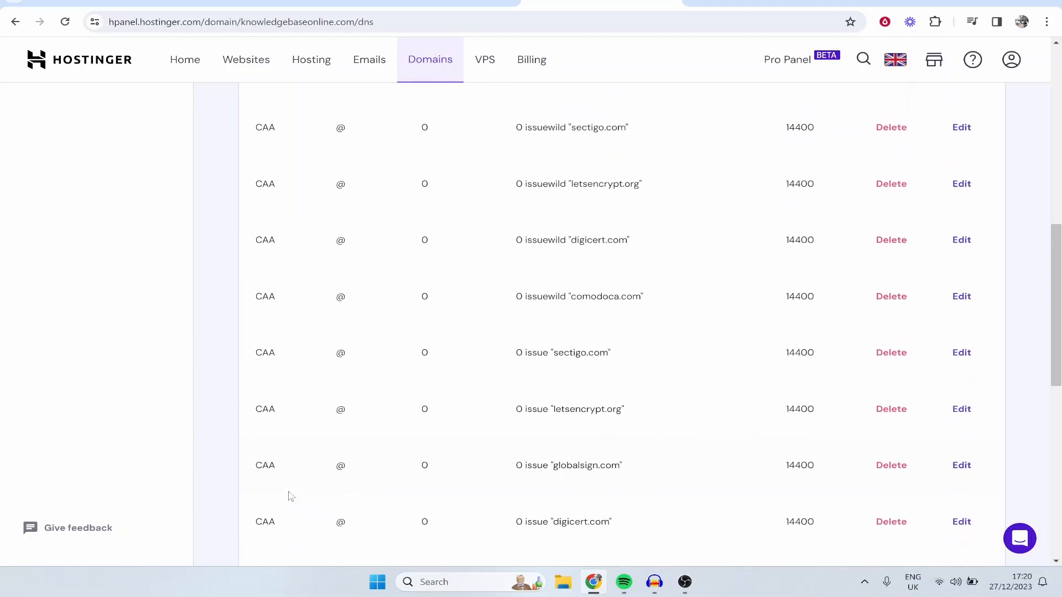
double_click(265, 340)
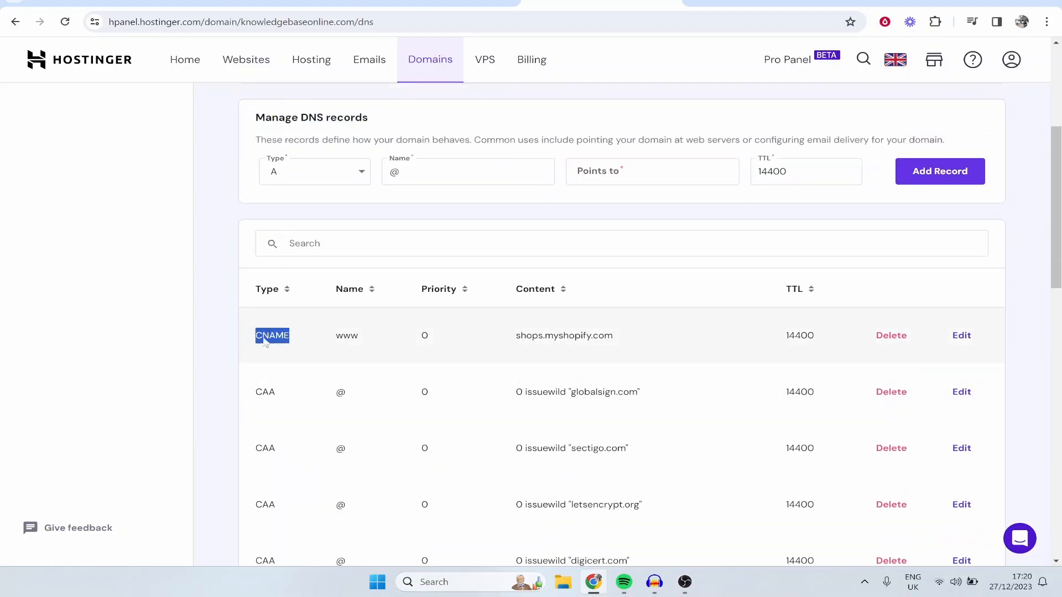
left_click(570, 362)
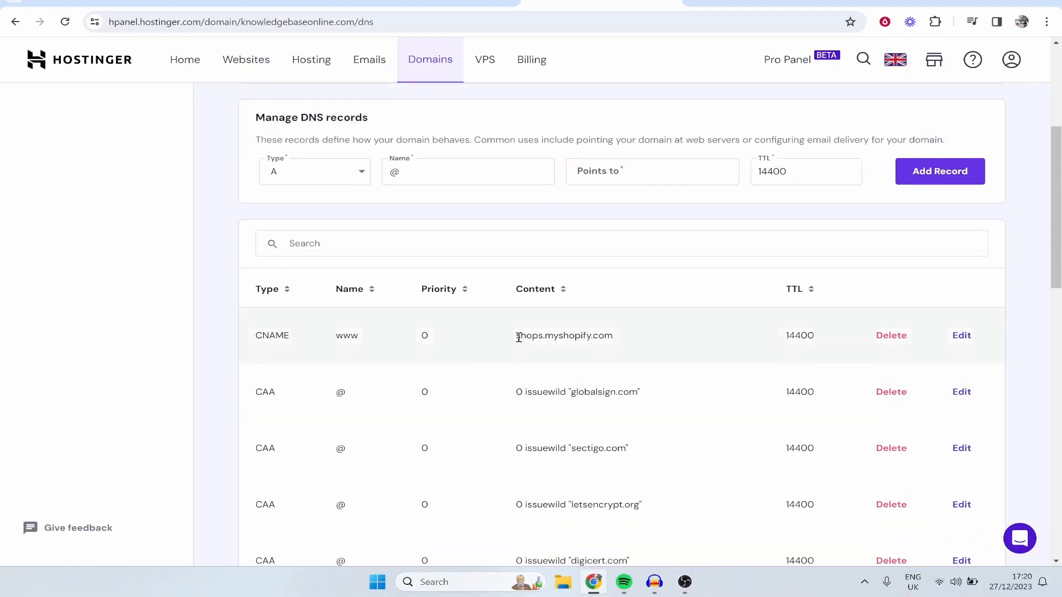
left_click_drag(519, 338, 641, 350)
left_click(629, 352)
left_click(895, 335)
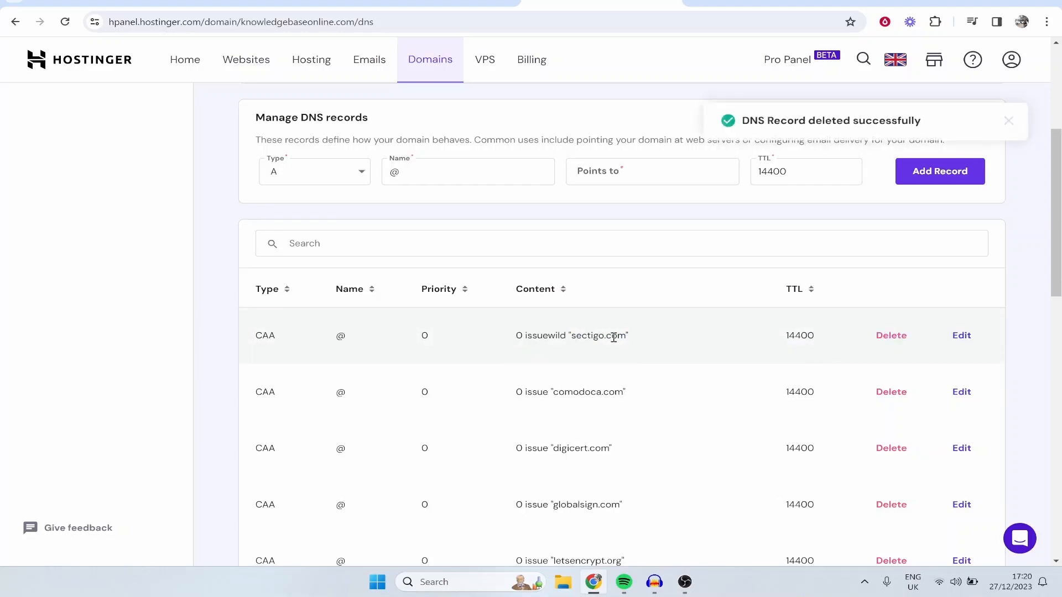
Step: Copy the www part of the first CNAME record in systeme.io and enter it as the name of a new CNAME record in Hostinger
scroll(614, 337, "up", 1)
left_click(417, 2)
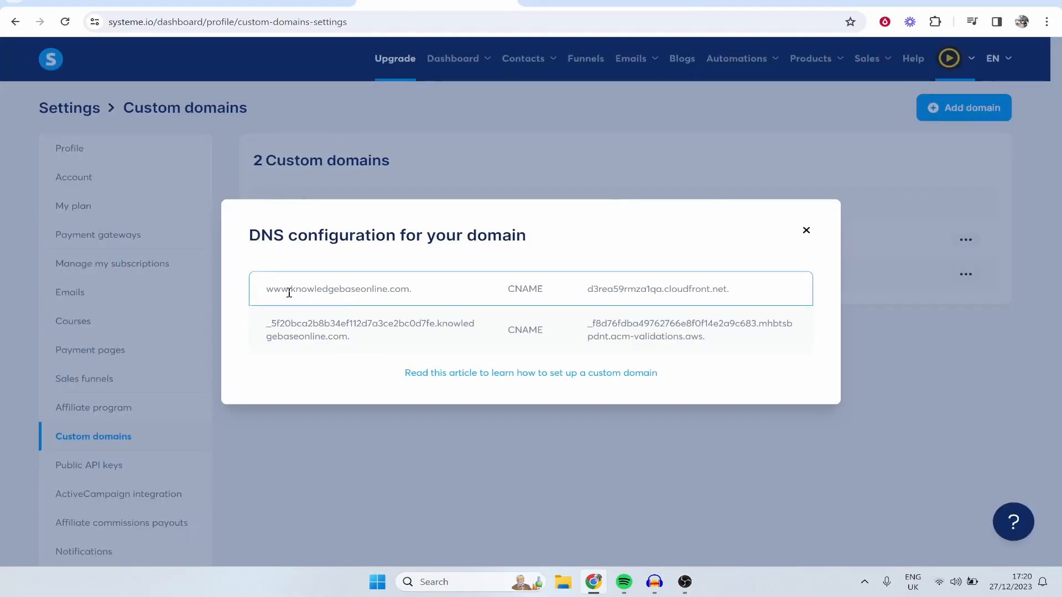
left_click_drag(271, 289, 287, 290)
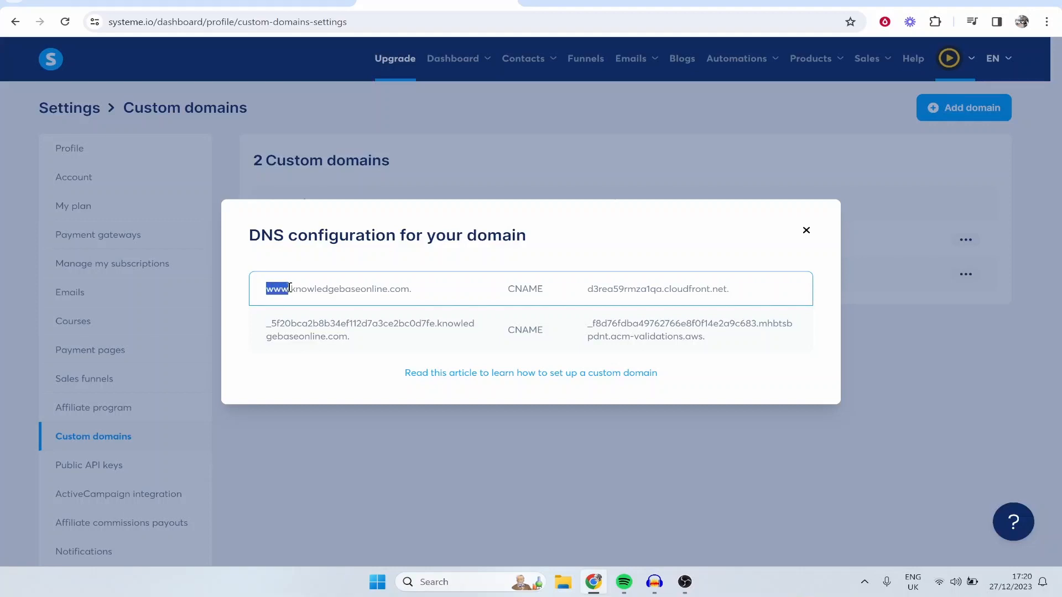
right_click(288, 292)
left_click(289, 295)
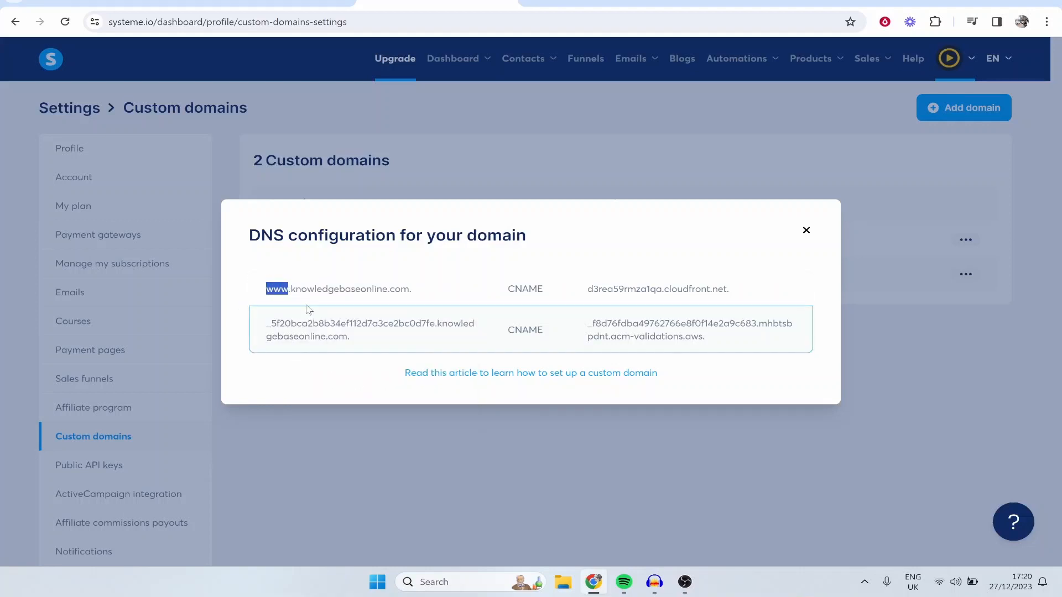
key("ctrl+Tab")
left_click(286, 346)
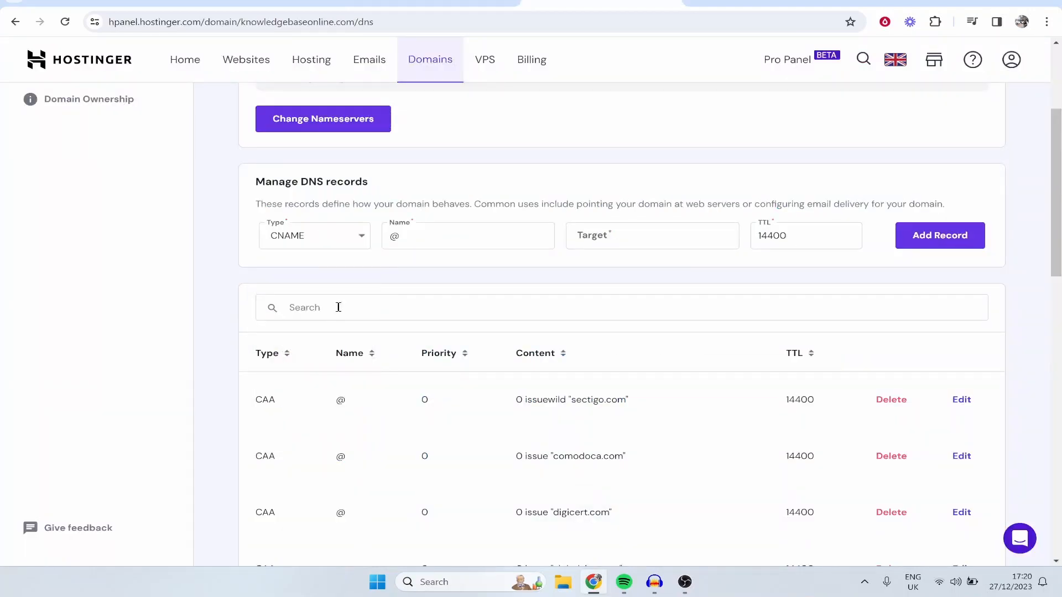
left_click_drag(468, 246, 389, 239)
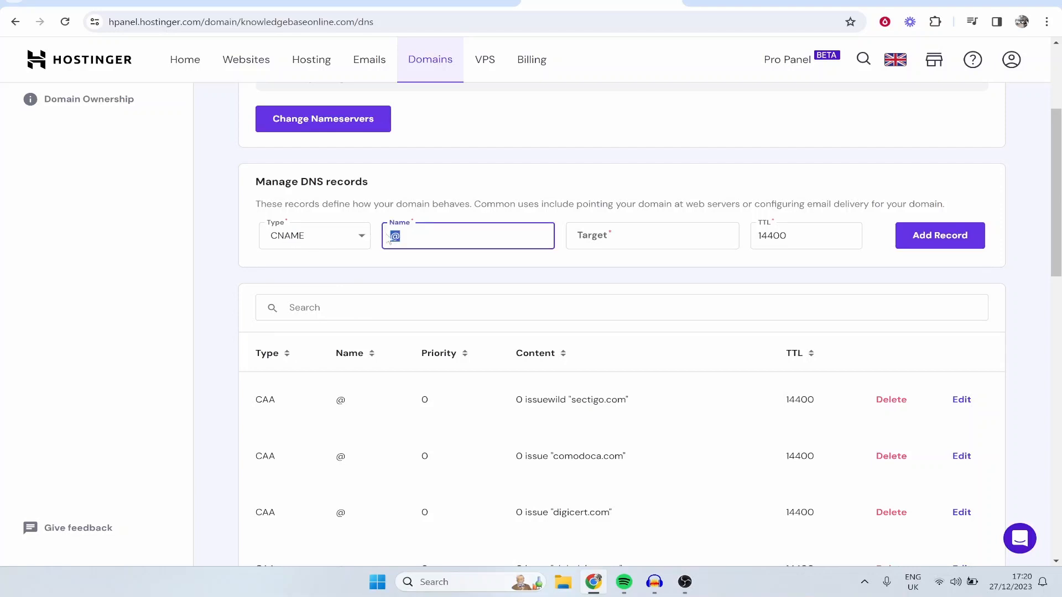
right_click(437, 237)
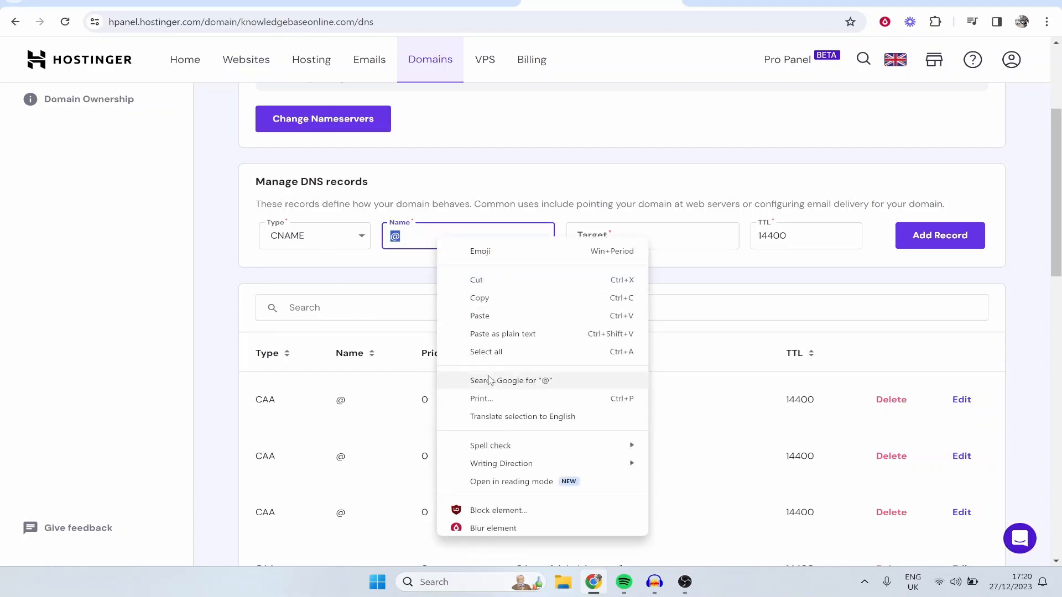
left_click(459, 314)
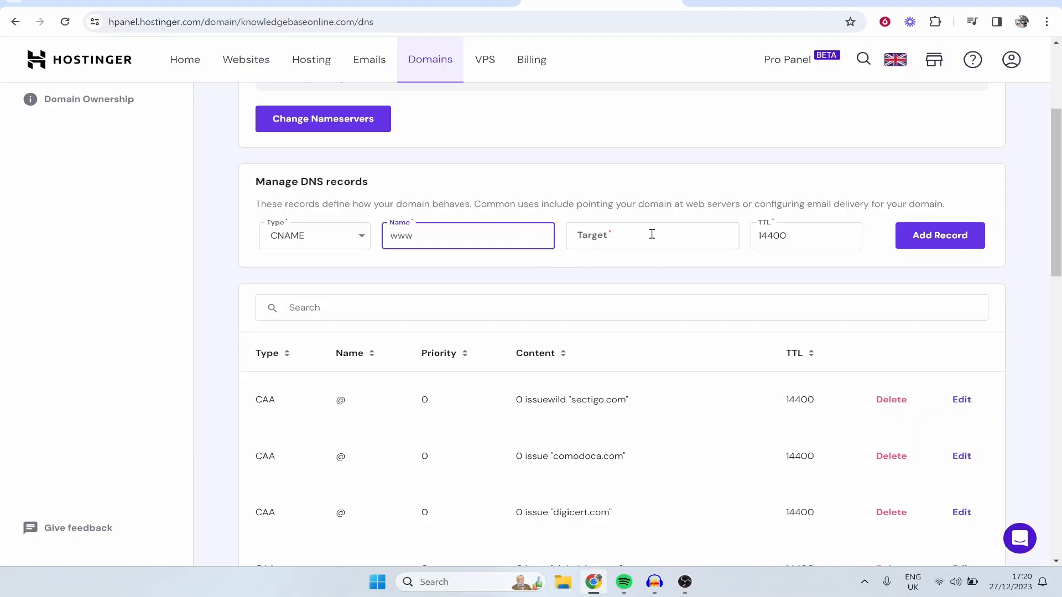
Step: Copy the target d3rea59rmza1qa.cloudfront.net from systeme.io into the www CNAME record in Hostinger and add the record
key("ctrl+Page_Up")
mouse_move(729, 288)
left_mouse_down()
mouse_move(602, 295)
mouse_move(733, 288)
left_mouse_up()
right_click(604, 284)
left_click(590, 288)
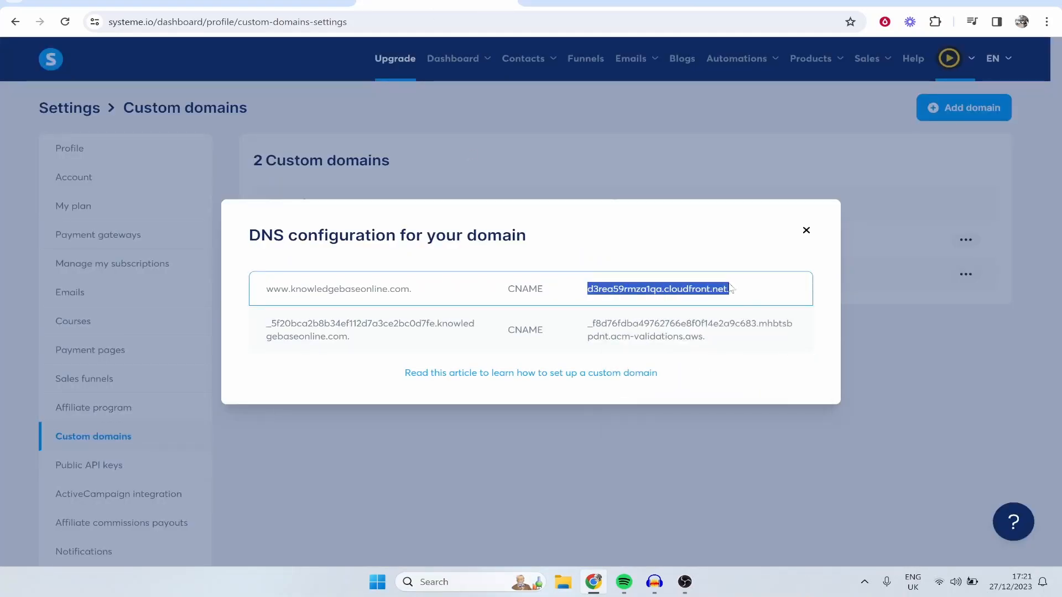
right_click(713, 285)
left_click(741, 296)
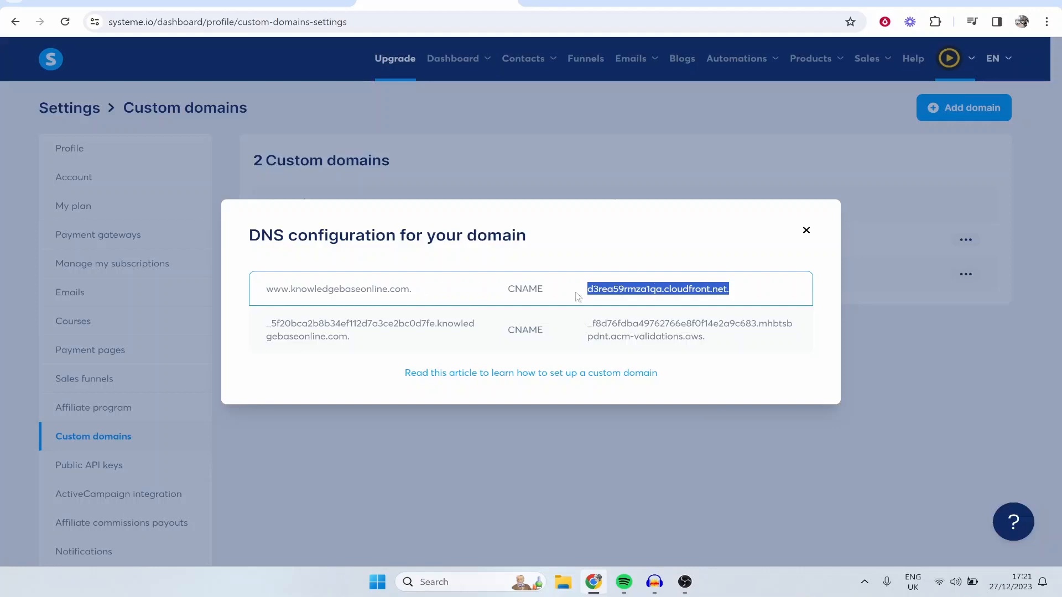
right_click(617, 286)
left_click(654, 301)
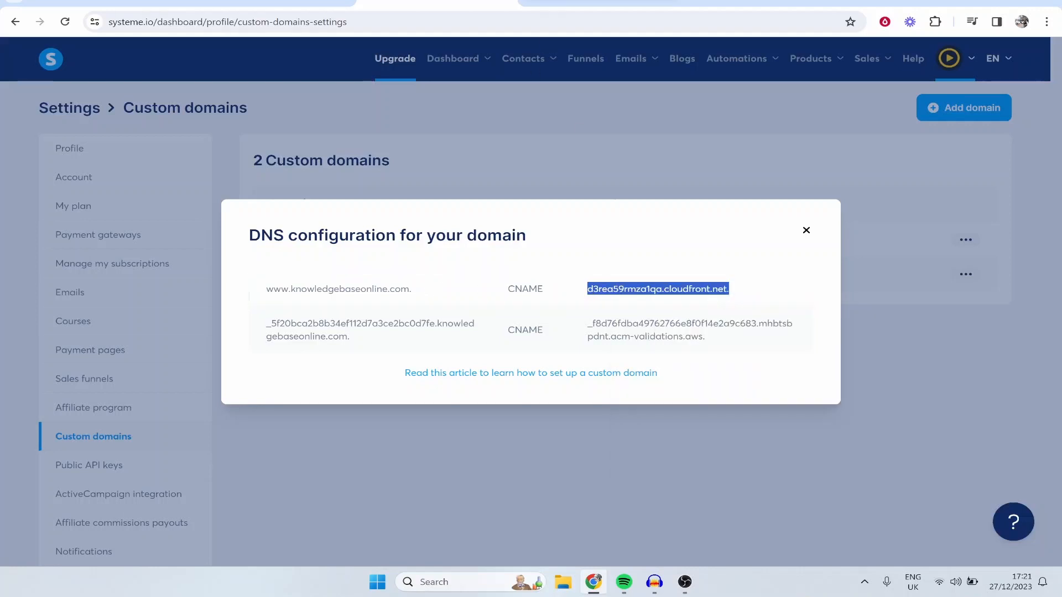
key("ctrl+Page_Down")
left_click(654, 244)
right_click(657, 250)
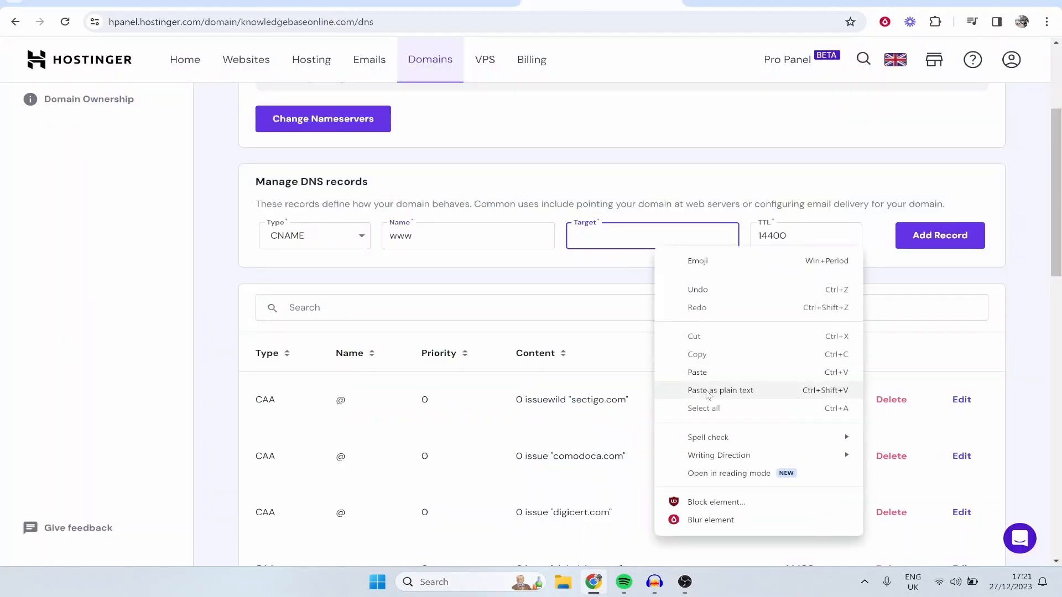
left_click(690, 375)
left_click(924, 241)
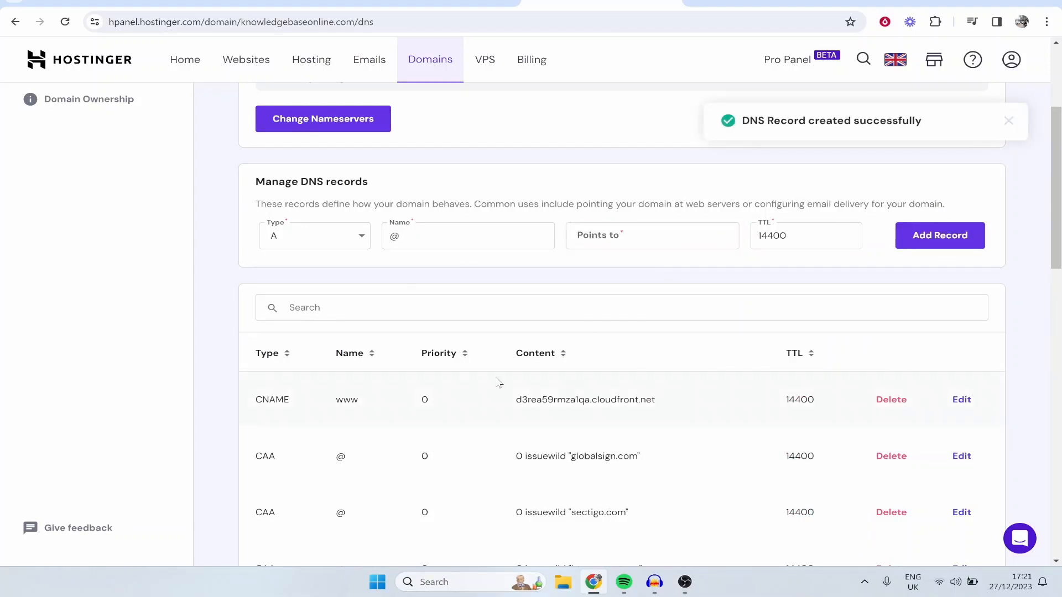
Step: Copy _5f20bca2b8b34ef112d7a3ce2bc0d7fe from systeme.io's second record and enter it as the name of another CNAME record in Hostinger
left_click(437, 6)
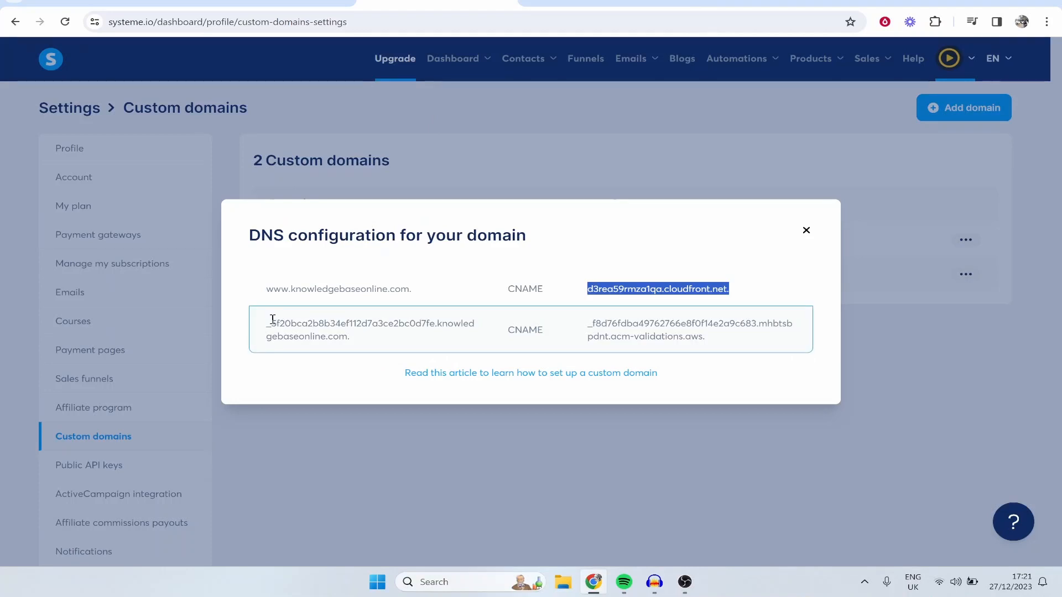
left_click_drag(267, 327, 435, 327)
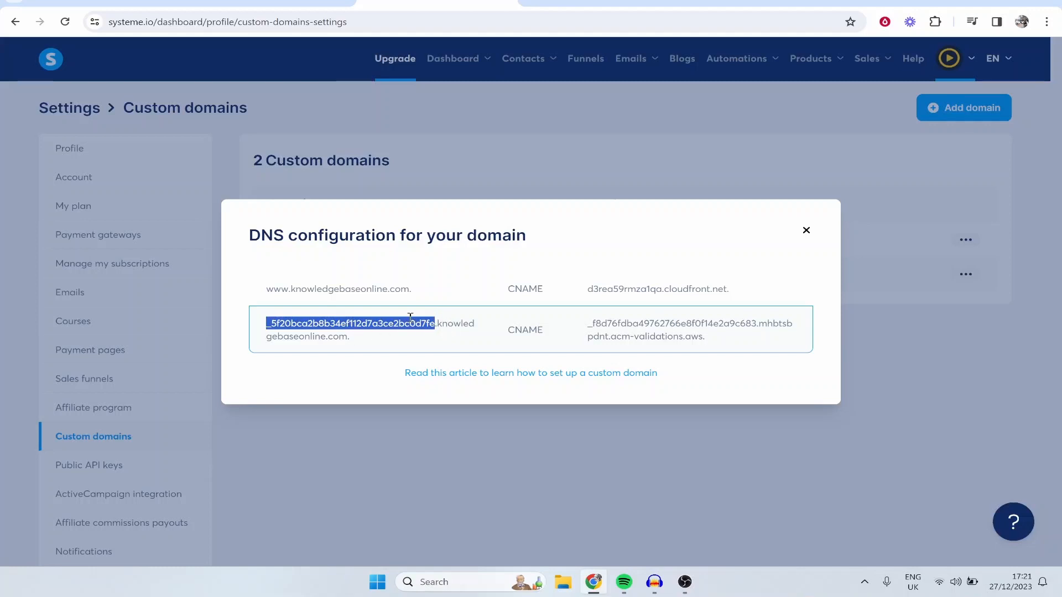
right_click(434, 323)
left_click(449, 328)
key("ctrl+Tab")
left_click(338, 244)
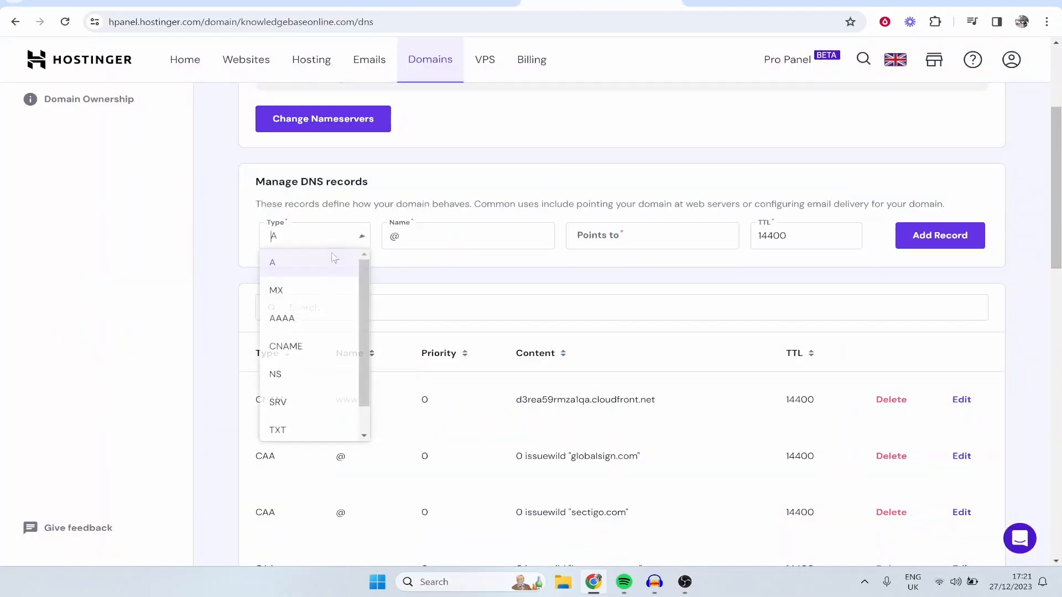
left_click(295, 359)
key("Tab")
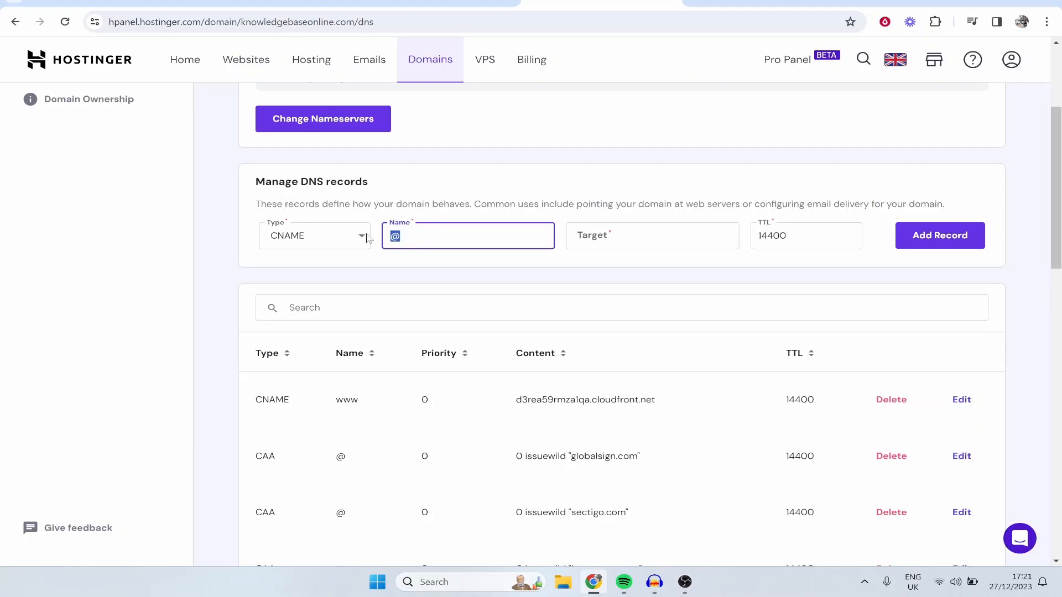
right_click(422, 237)
left_click(458, 315)
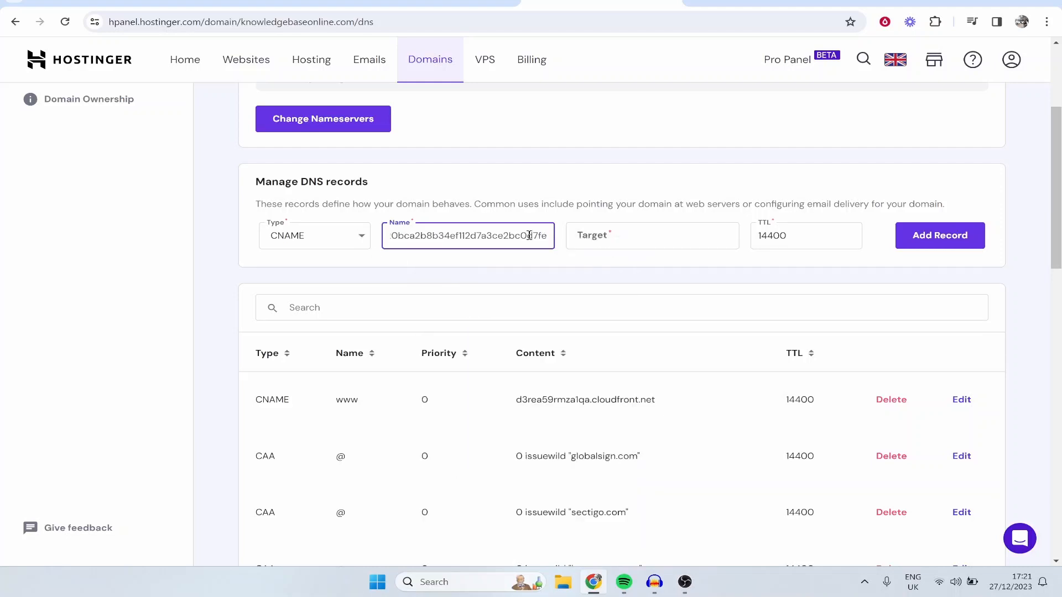
Step: Copy the target _f8d76fdba49762766e8f0f14e2a9c683.mhbtsbpdnt.acm-validations.aws from systeme.io into the second CNAME record in Hostinger and add the record
key("ctrl+Tab")
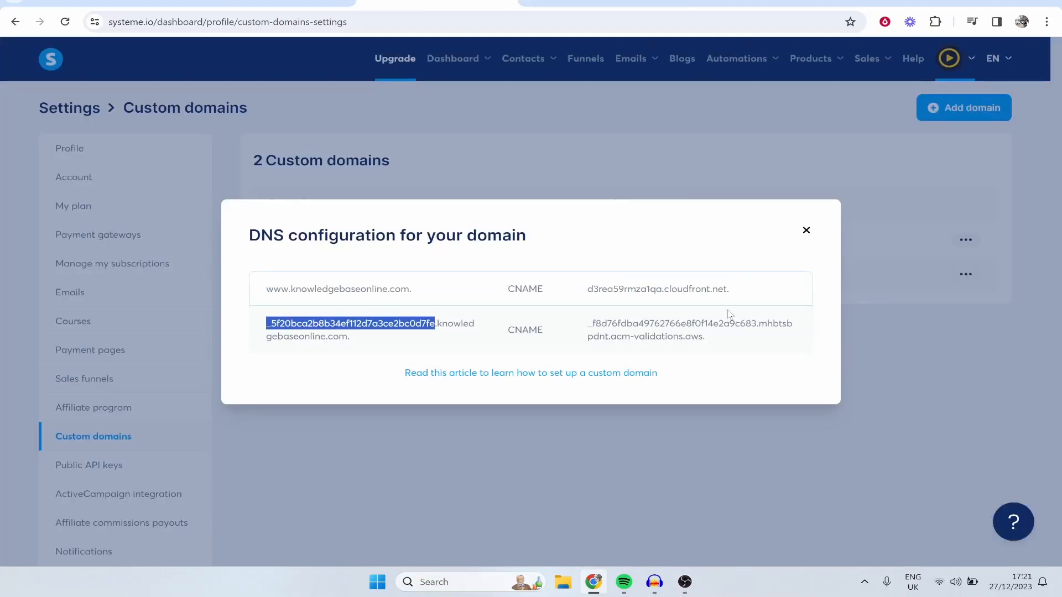
left_click_drag(705, 337, 590, 321)
right_click(608, 324)
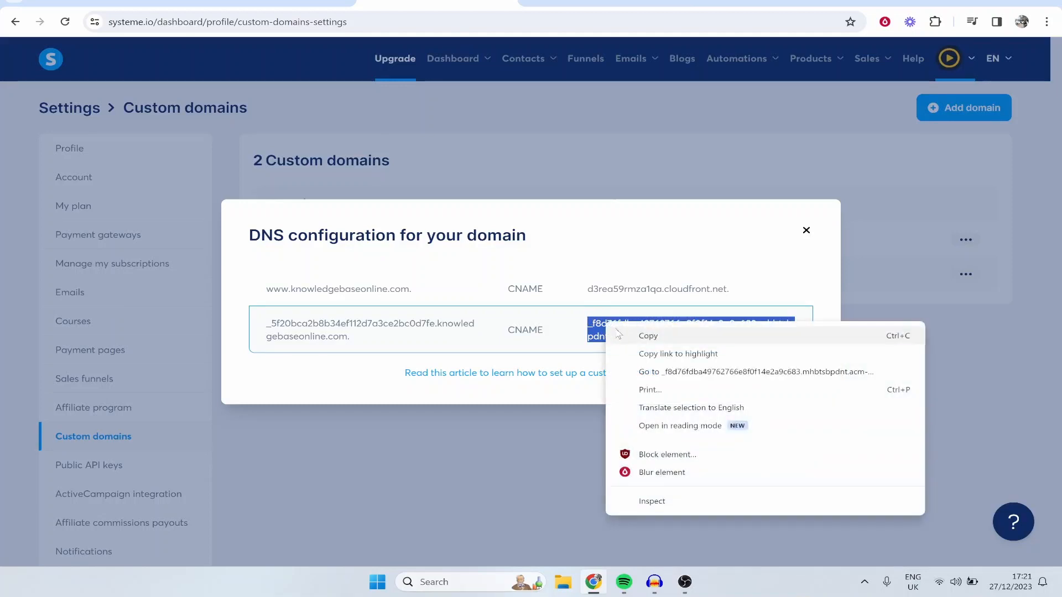
left_click(636, 334)
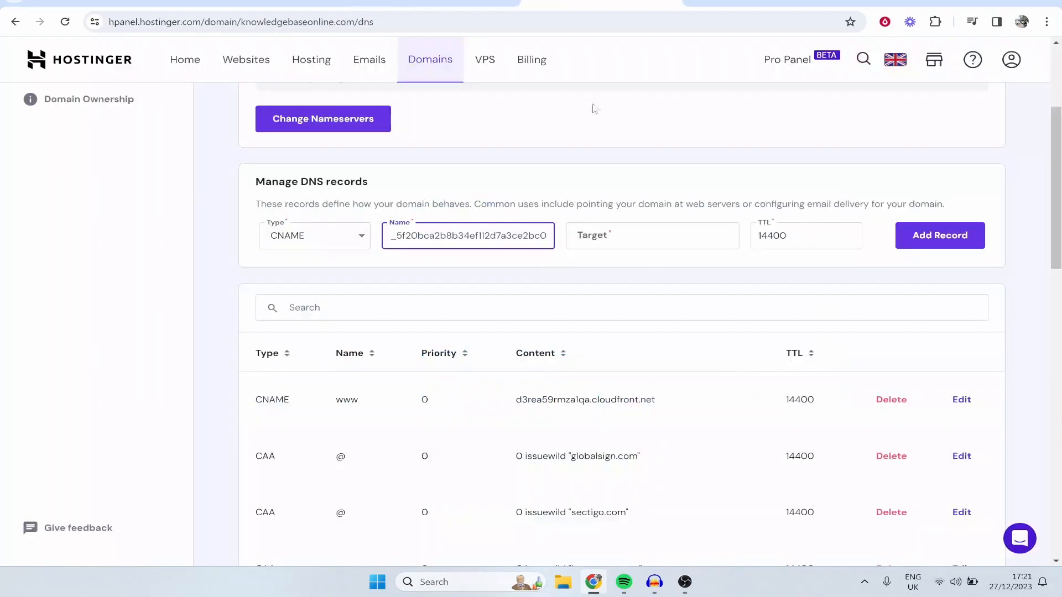
key("ctrl+Tab")
left_click(634, 244)
right_click(634, 243)
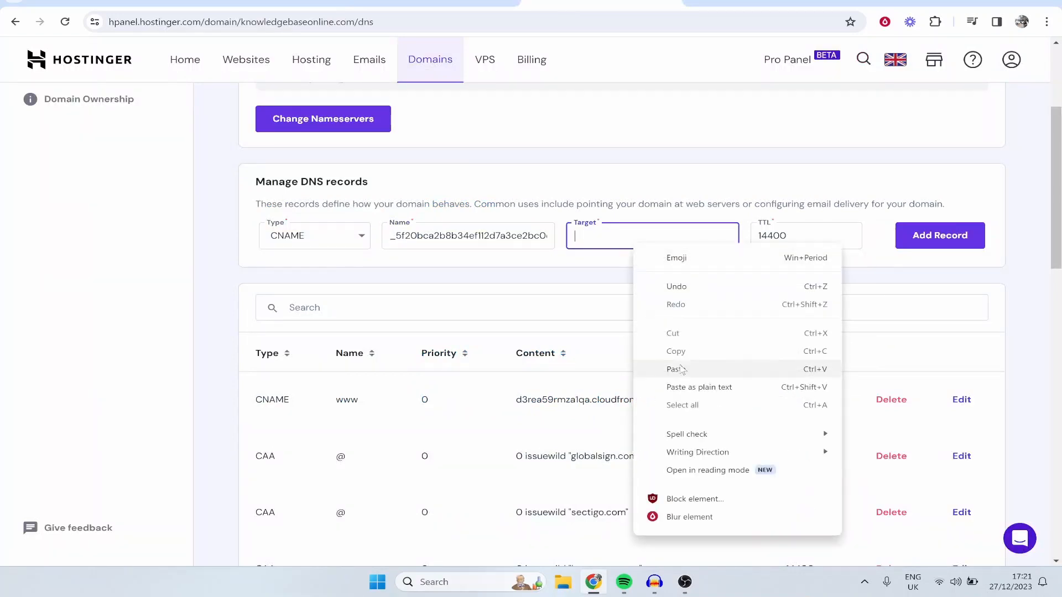
left_click(681, 367)
left_click(949, 238)
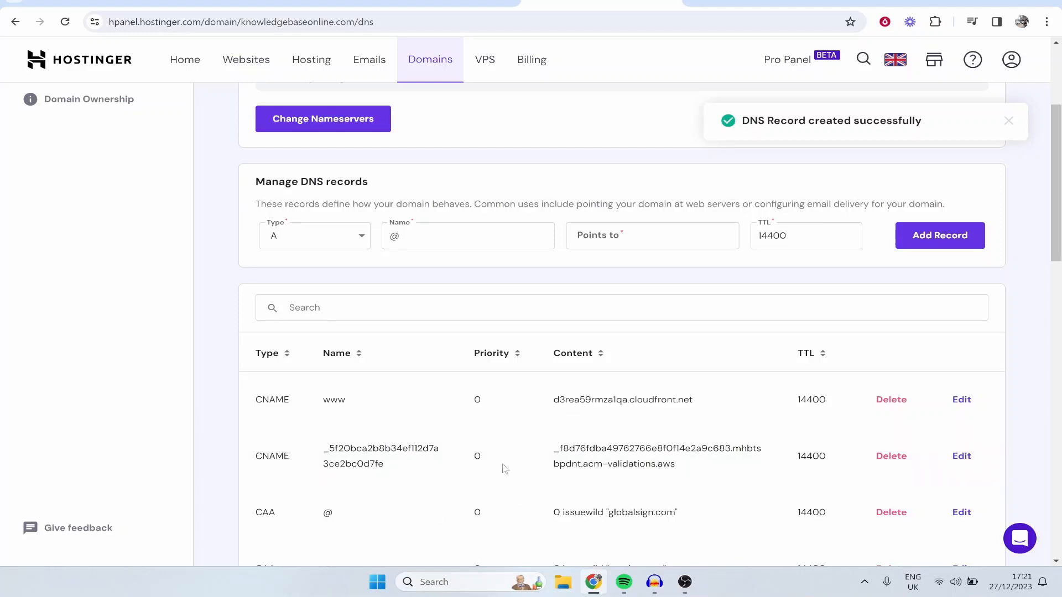
left_click(470, 2)
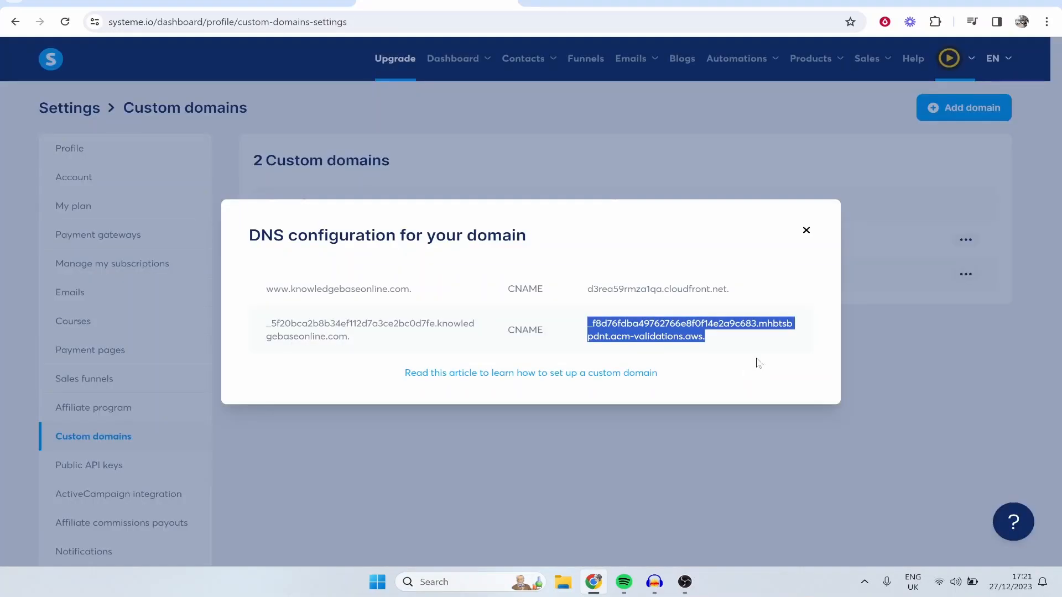
left_click(768, 260)
left_click(806, 231)
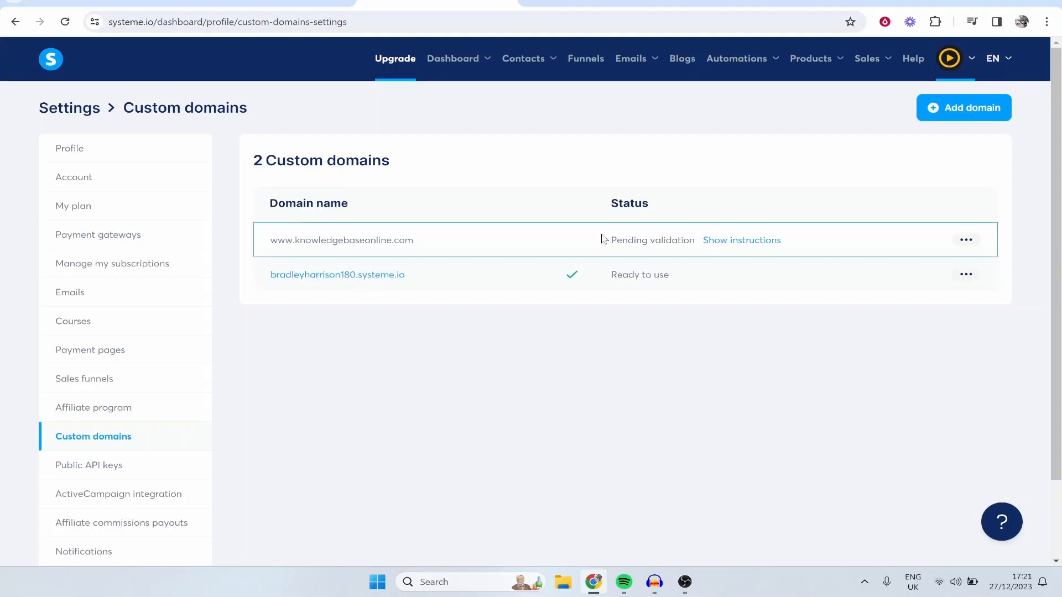
left_click_drag(606, 240, 701, 250)
left_click(676, 239)
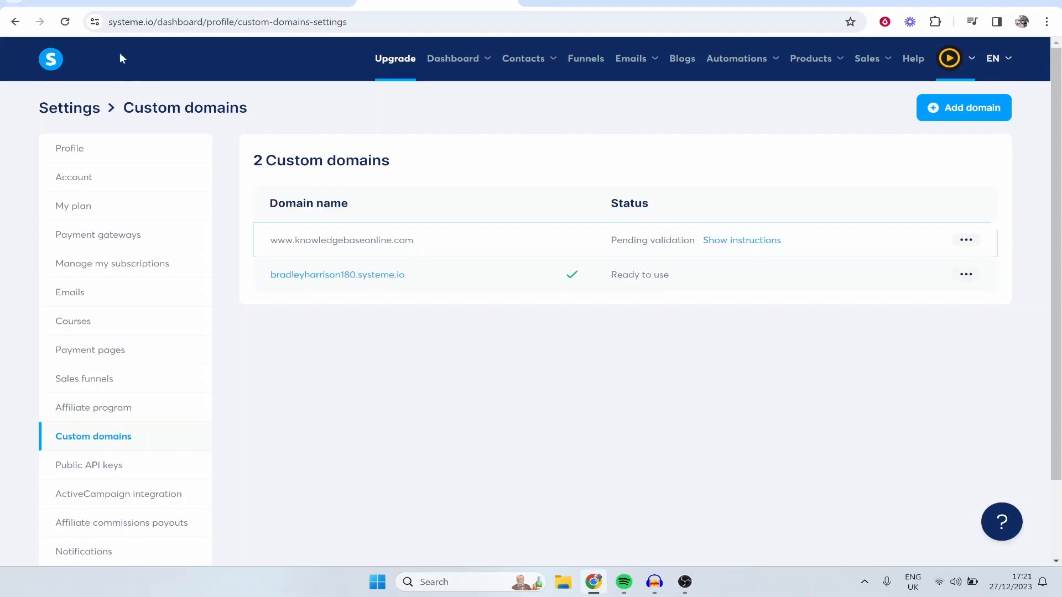
left_click(65, 21)
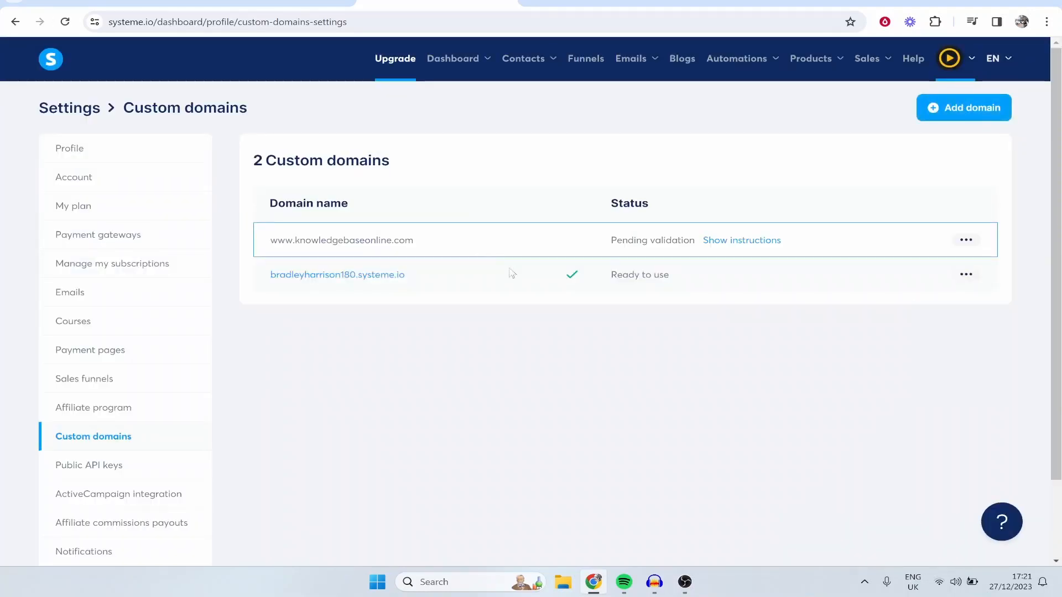
left_click_drag(609, 241, 696, 244)
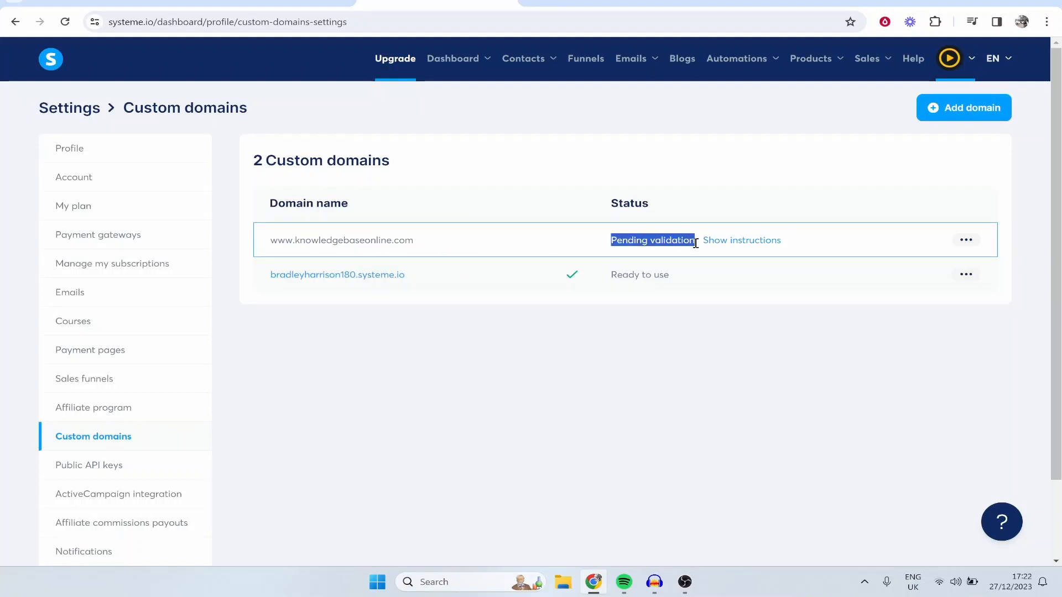
left_click(742, 249)
left_click(806, 233)
left_click_drag(415, 242, 272, 241)
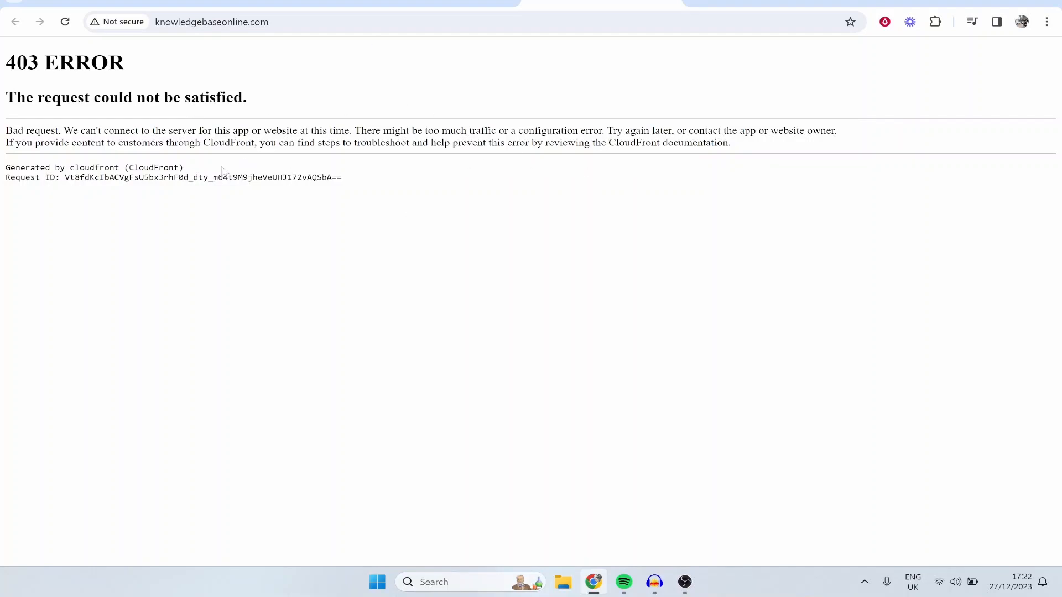
left_click(473, 3)
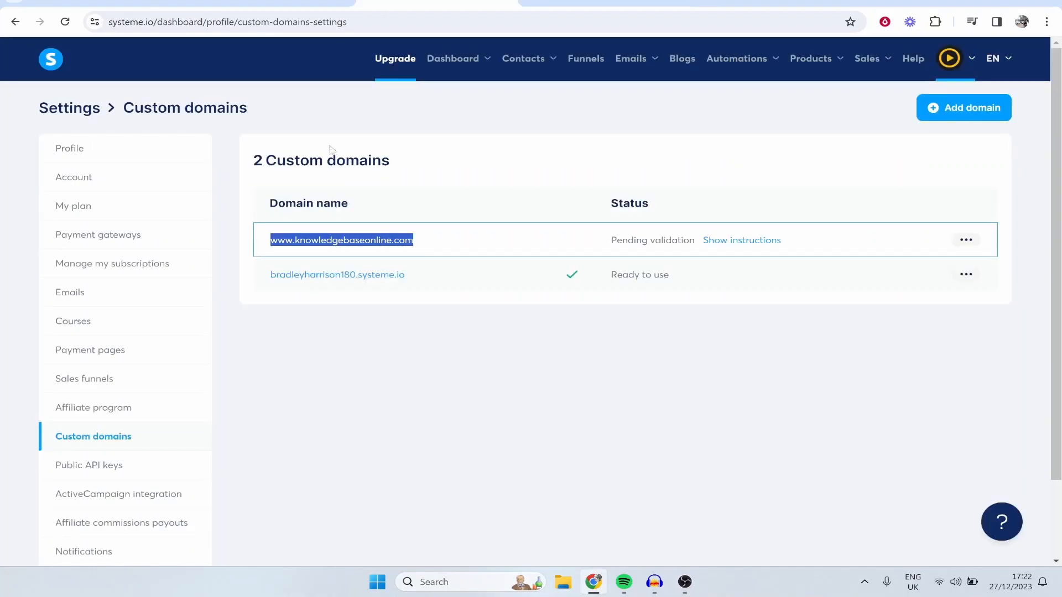
left_click(420, 171)
left_click(65, 22)
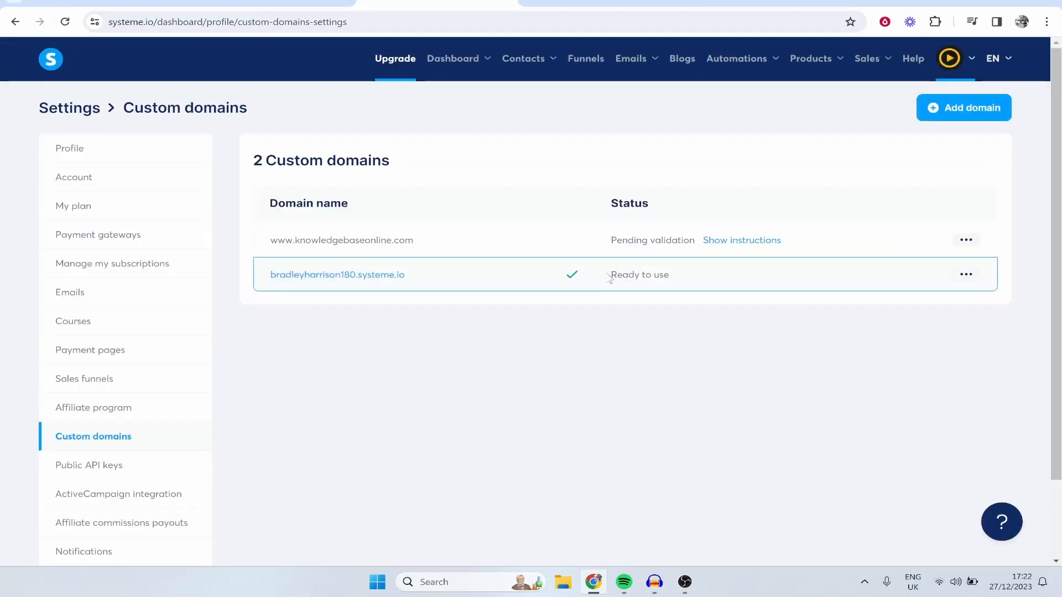
left_click_drag(439, 241, 269, 239)
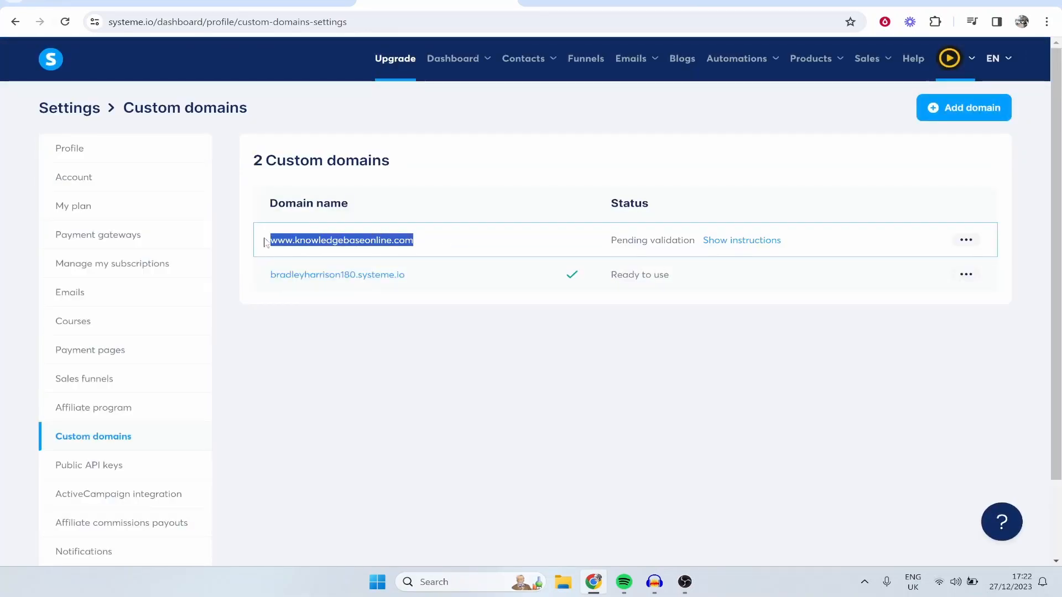
right_click(344, 242)
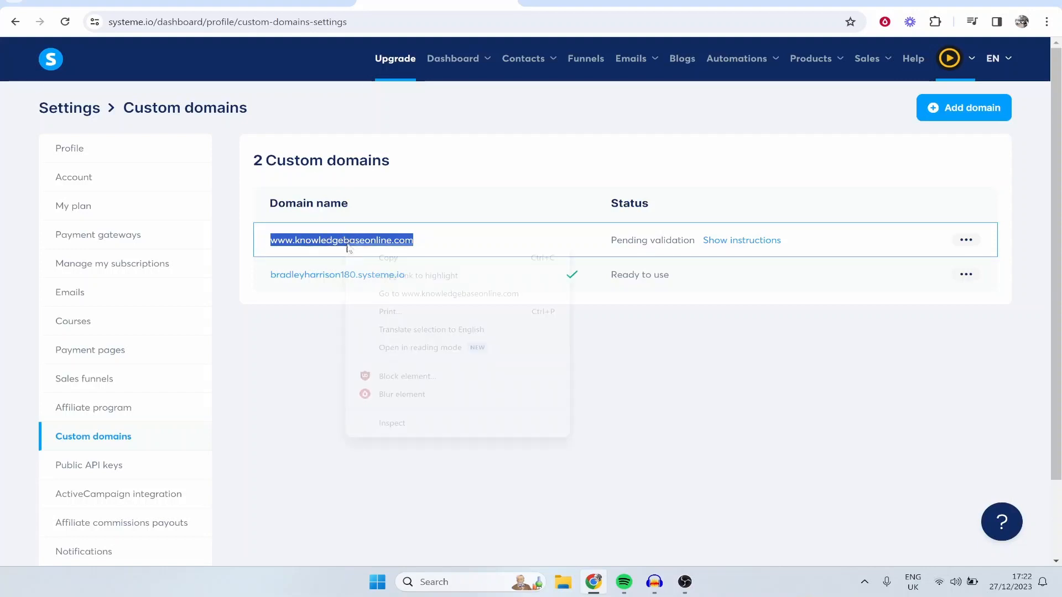
left_click(387, 256)
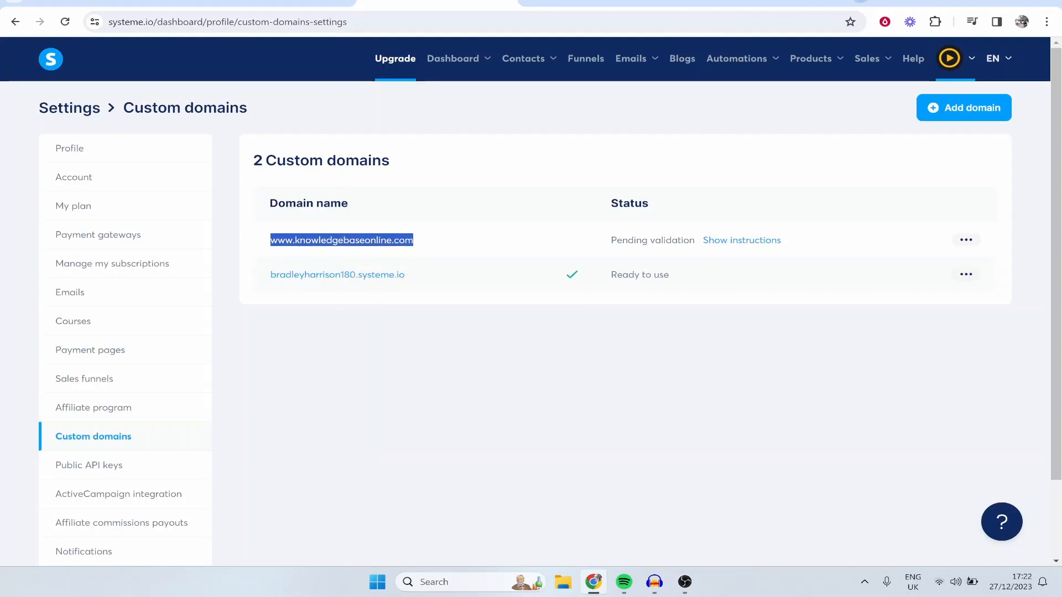
key("ctrl+t")
type("dns c")
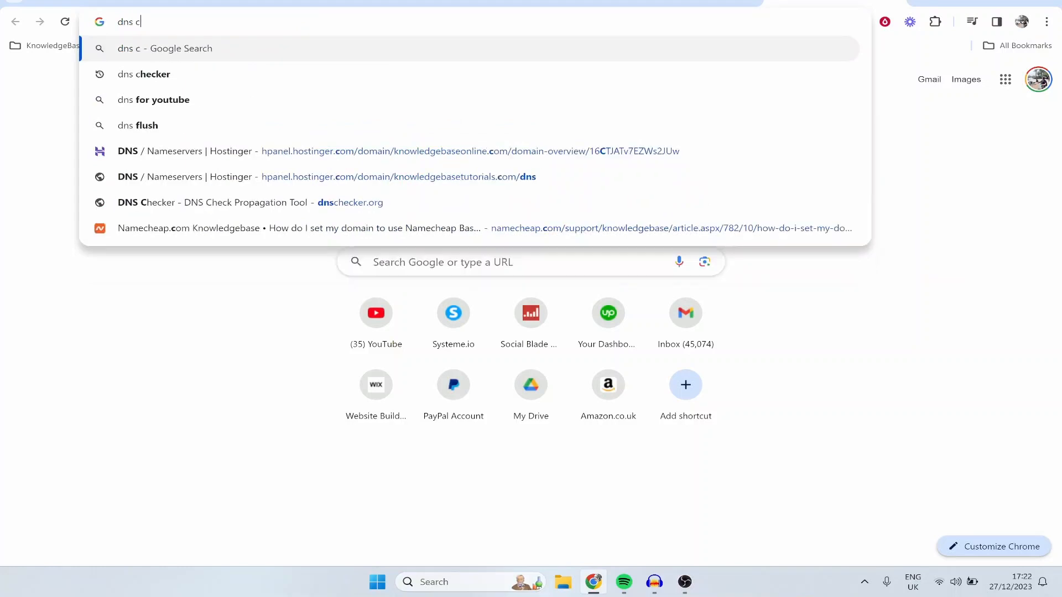
type("hecker")
key("Return")
left_click(321, 198)
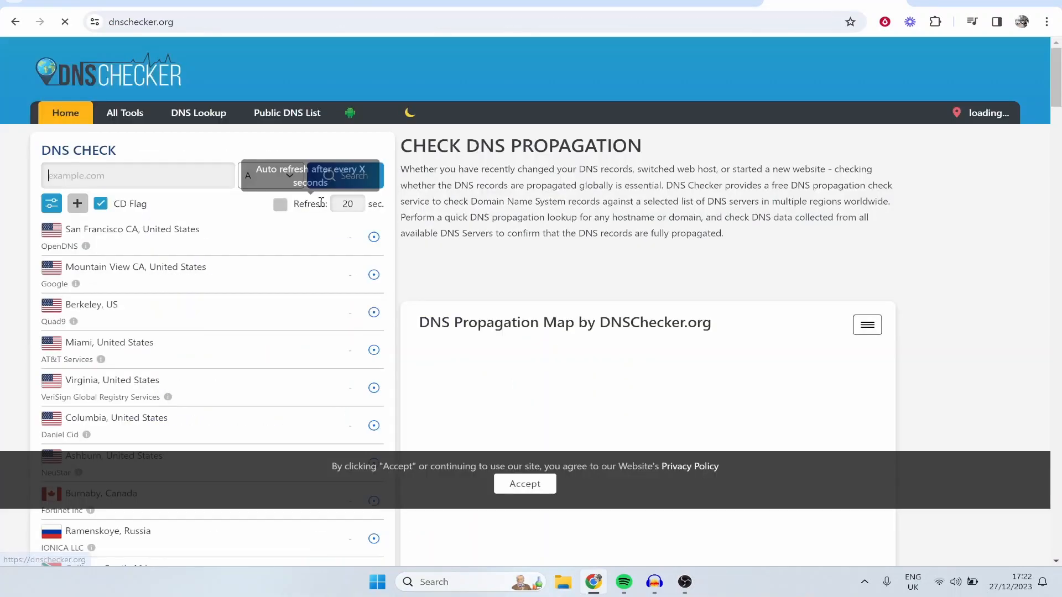
left_click(121, 176)
right_click(121, 178)
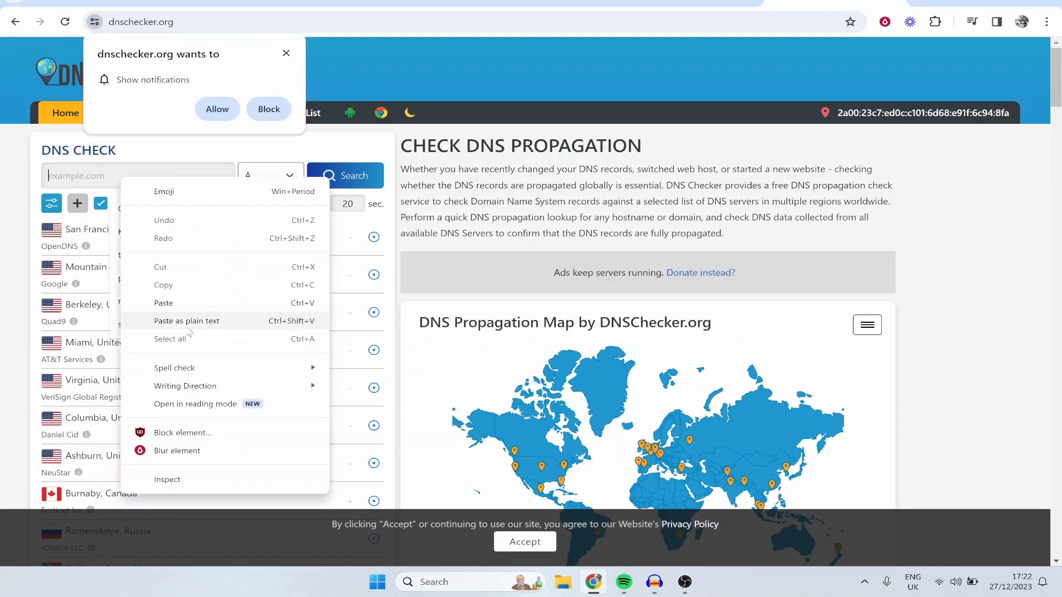
left_click(188, 326)
key("Return")
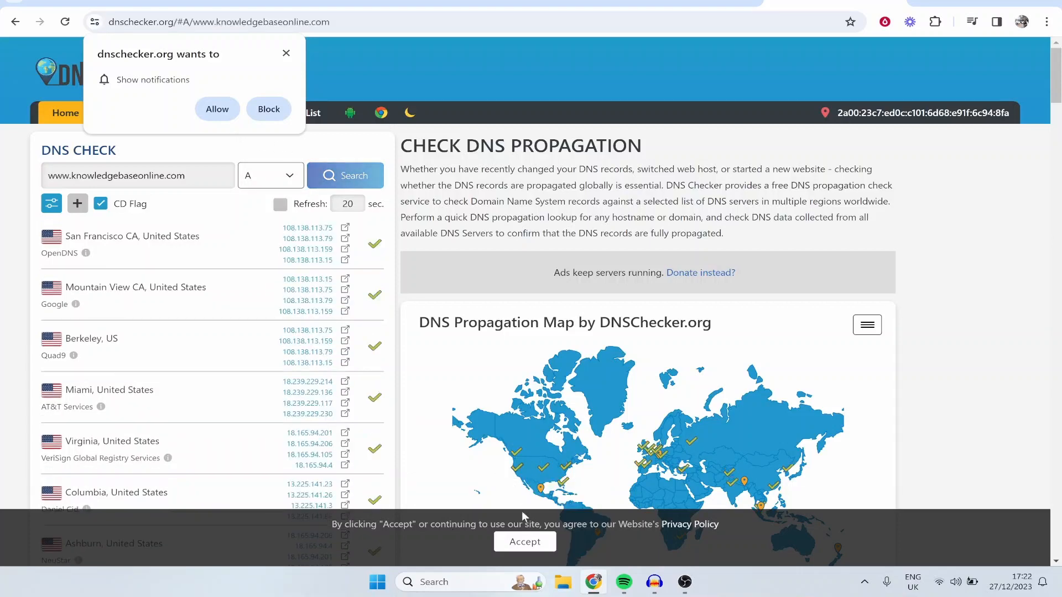
left_click(525, 542)
scroll(299, 277, "down", 10)
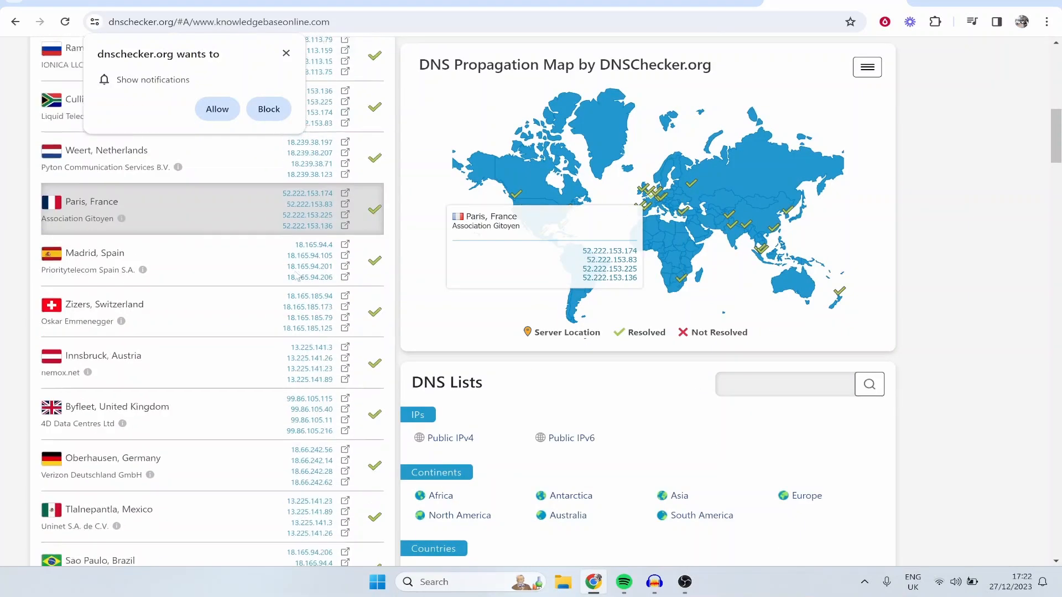
scroll(298, 276, "down", 5)
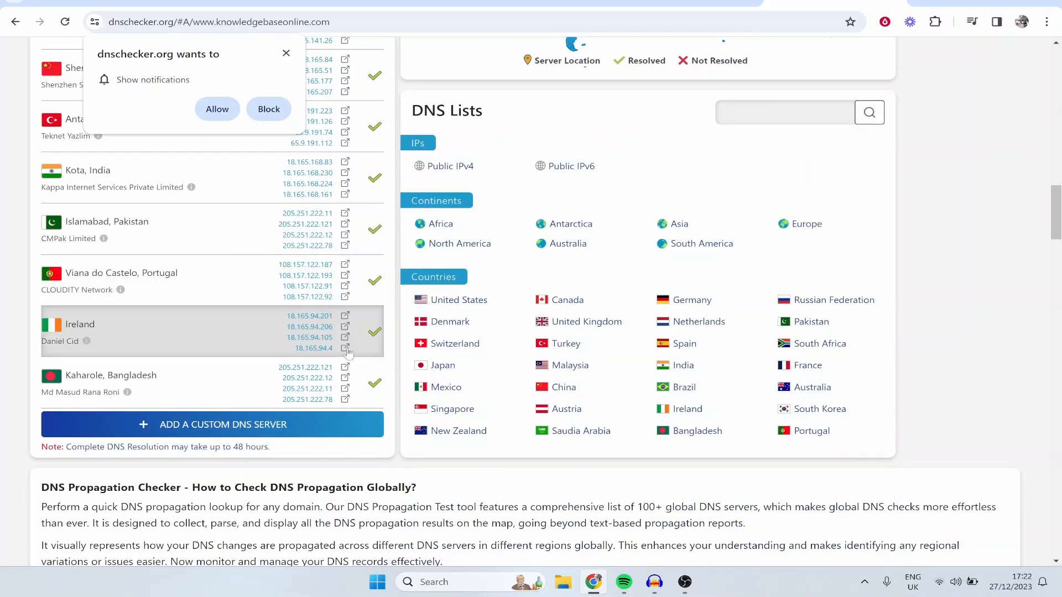
scroll(347, 352, "up", 15)
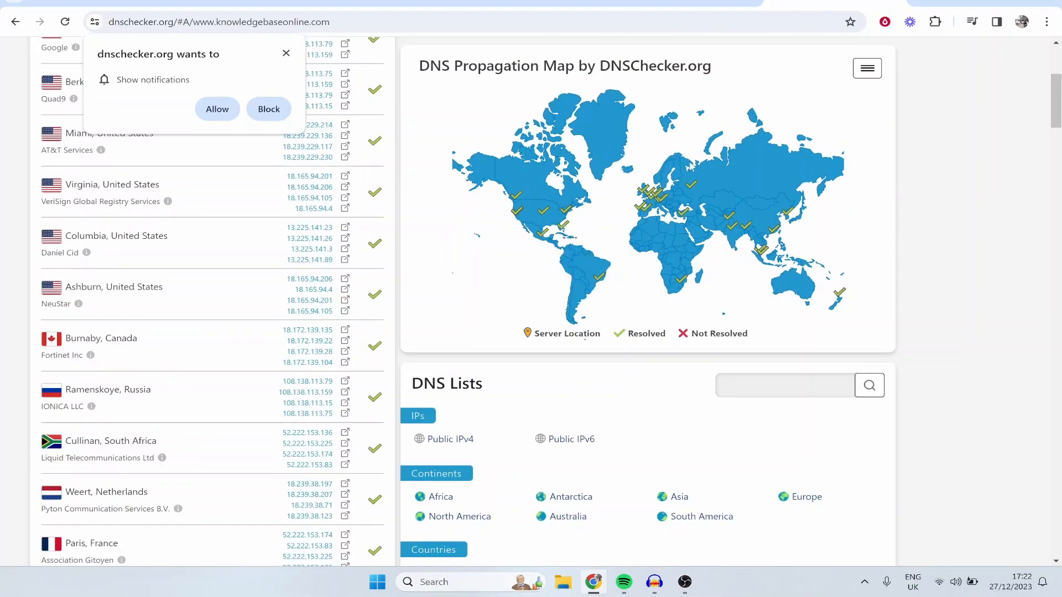
scroll(515, 194, "up", 5)
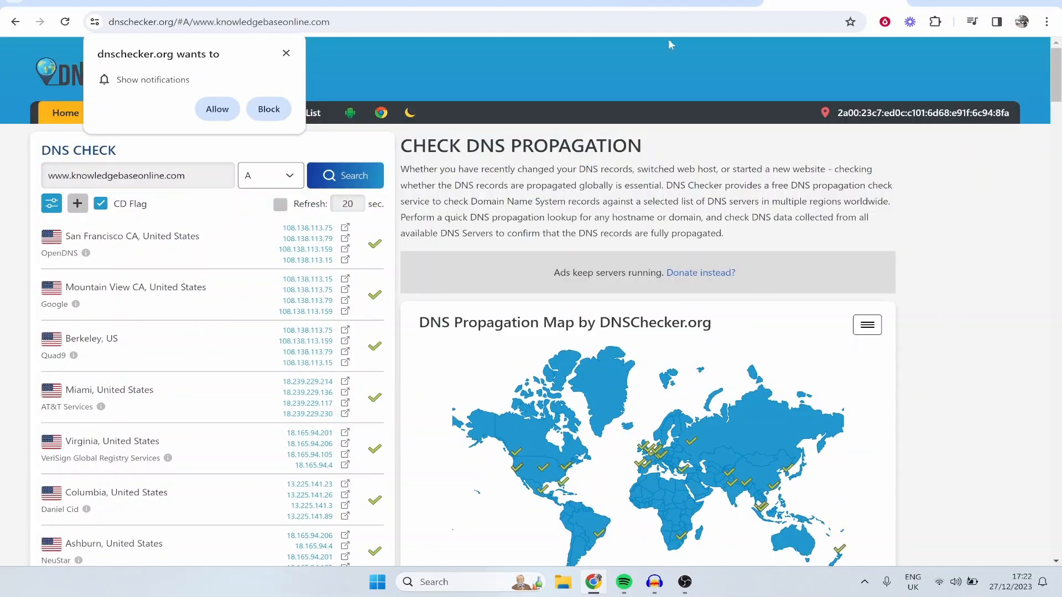
left_click(688, 4)
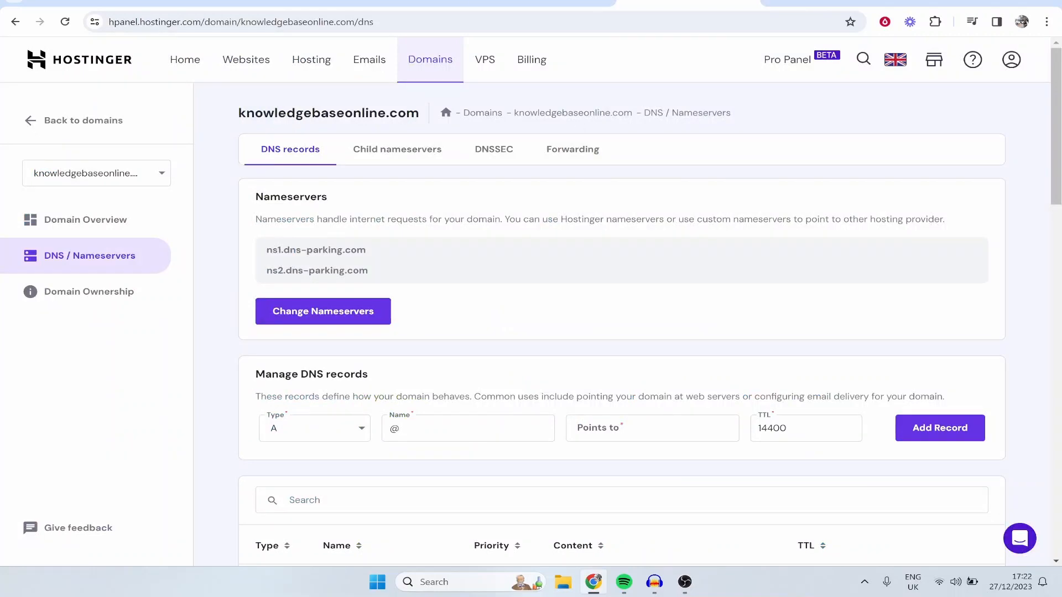
left_click(541, 3)
left_click(393, 3)
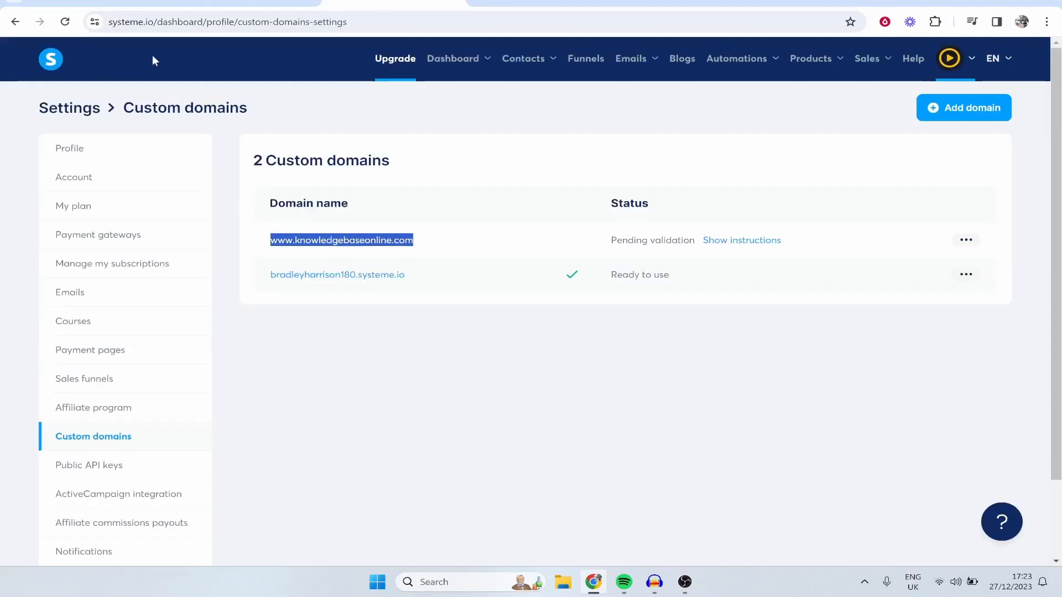
left_click(64, 22)
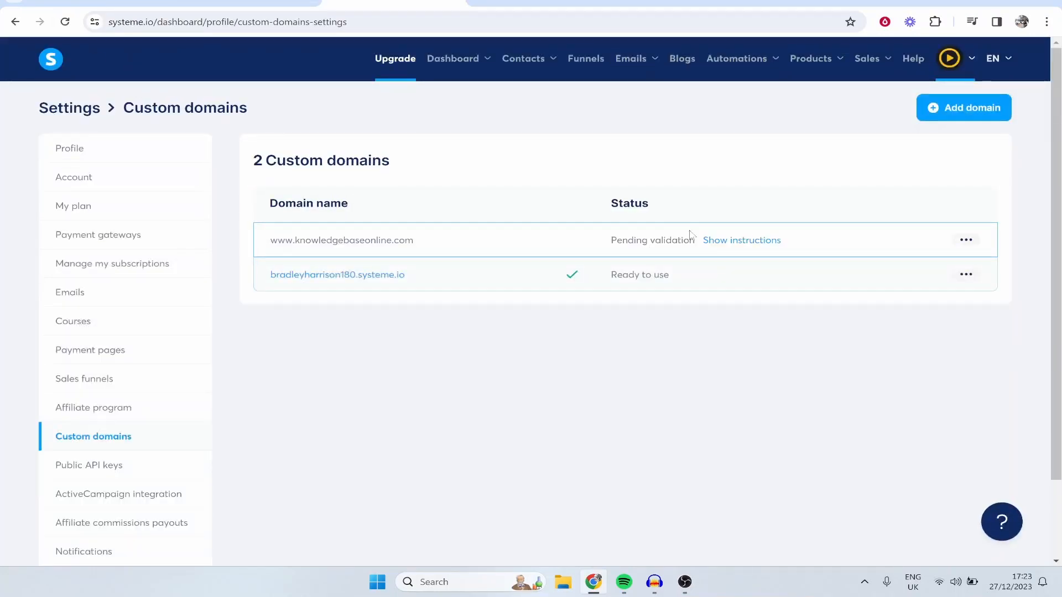
left_click_drag(616, 240, 675, 244)
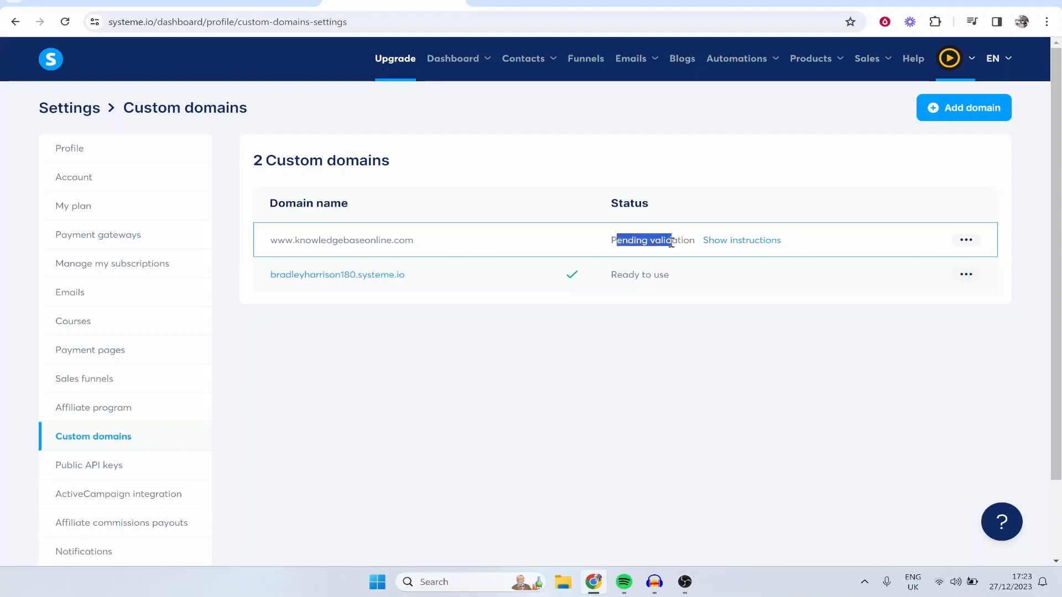
left_click(595, 242)
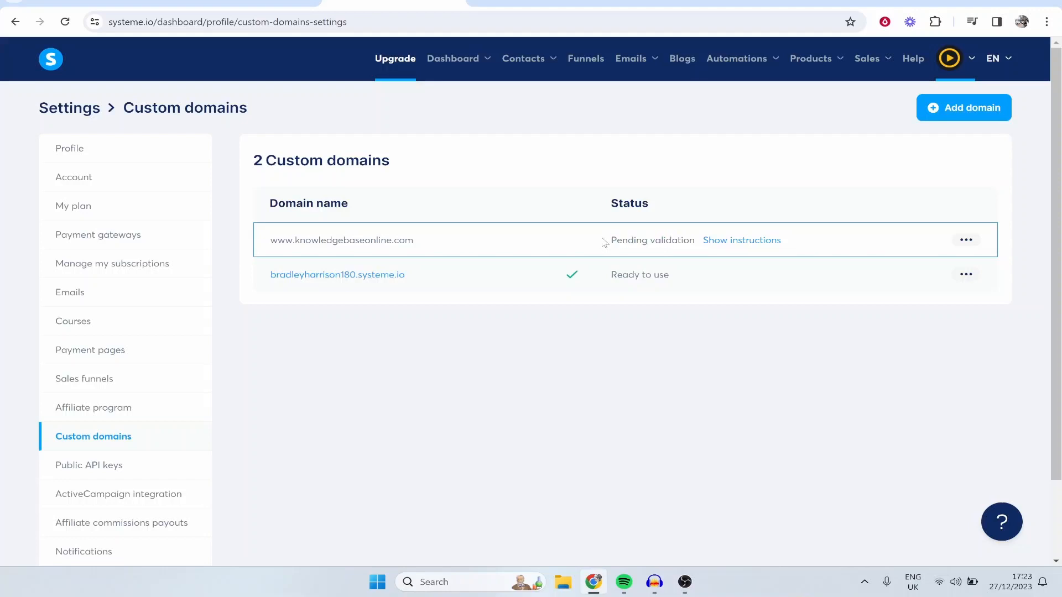